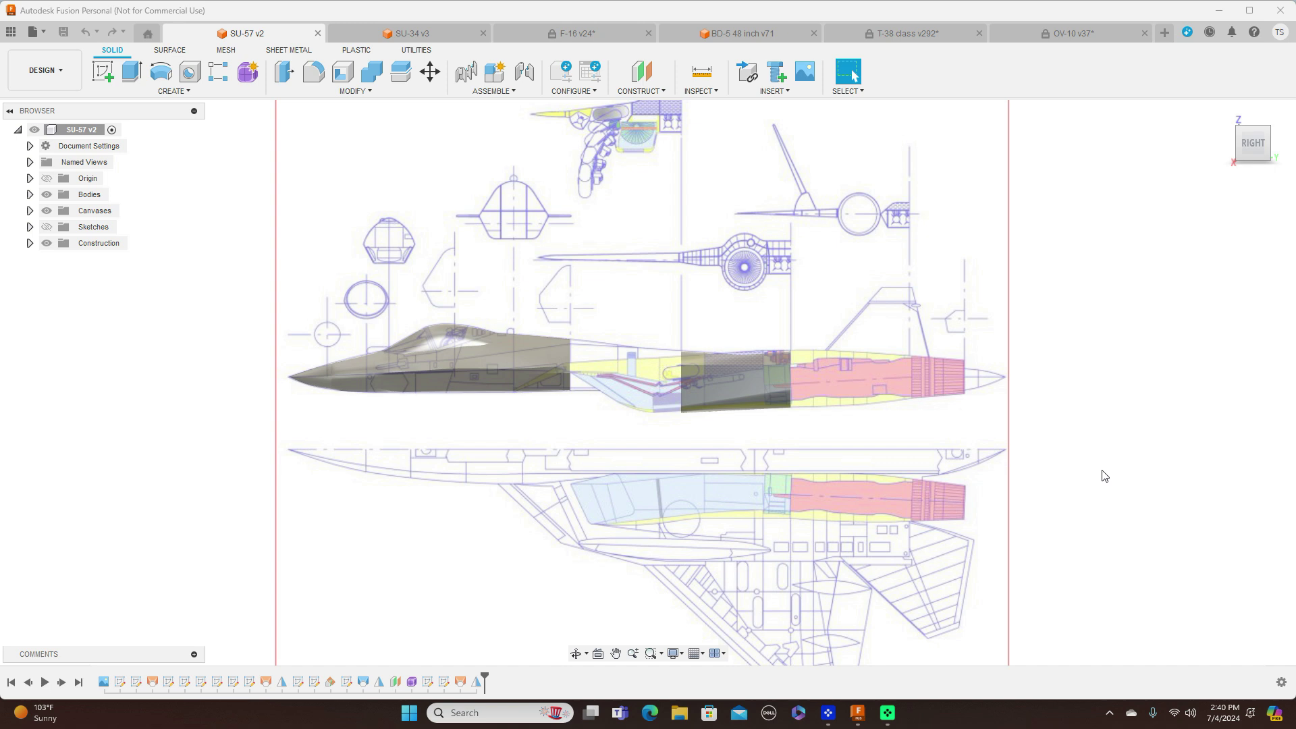
# Inspect the partial SU-57 fuselage bodies against the blueprint canvas from the front, at an angle and from the right side
pyautogui.moveTo(1240, 146); pyautogui.dragTo(1295, 154)
pyautogui.keyDown('shift'); pyautogui.moveTo(687, 385); pyautogui.dragTo(752, 389, button='middle'); pyautogui.keyUp('shift')
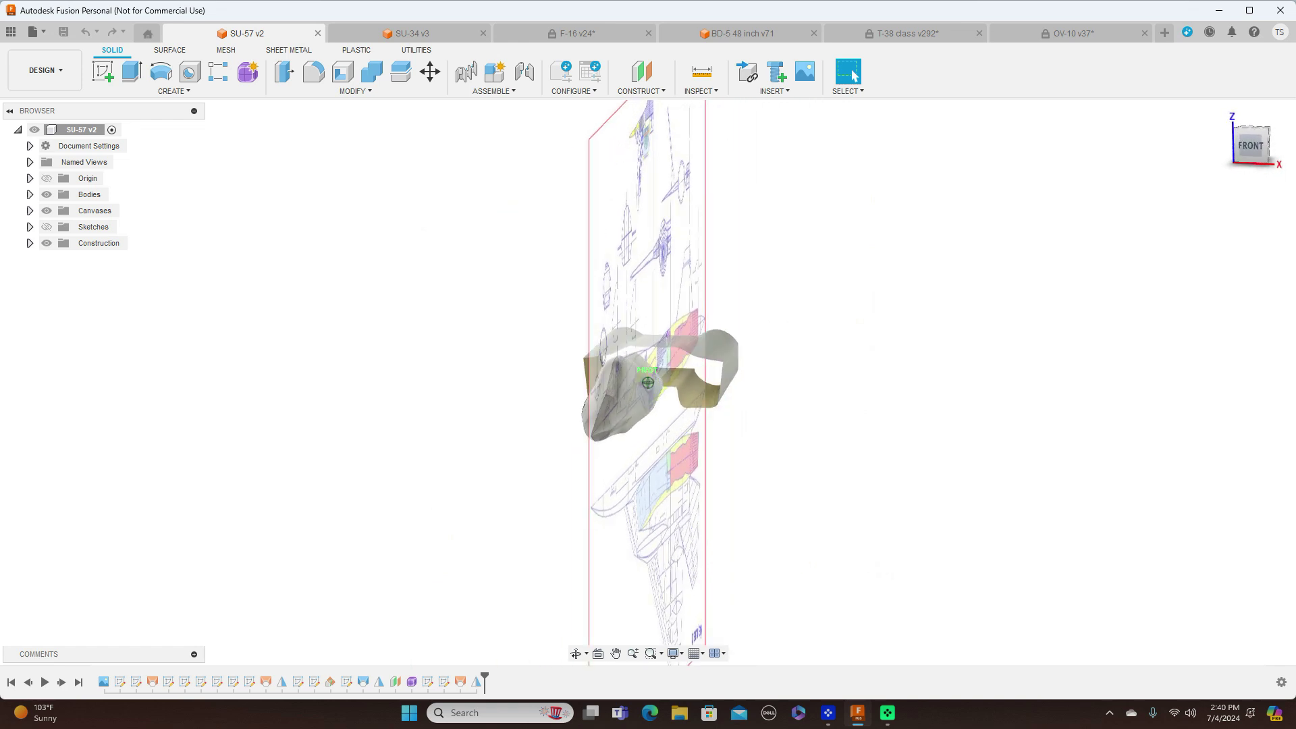
pyautogui.click(1268, 143)
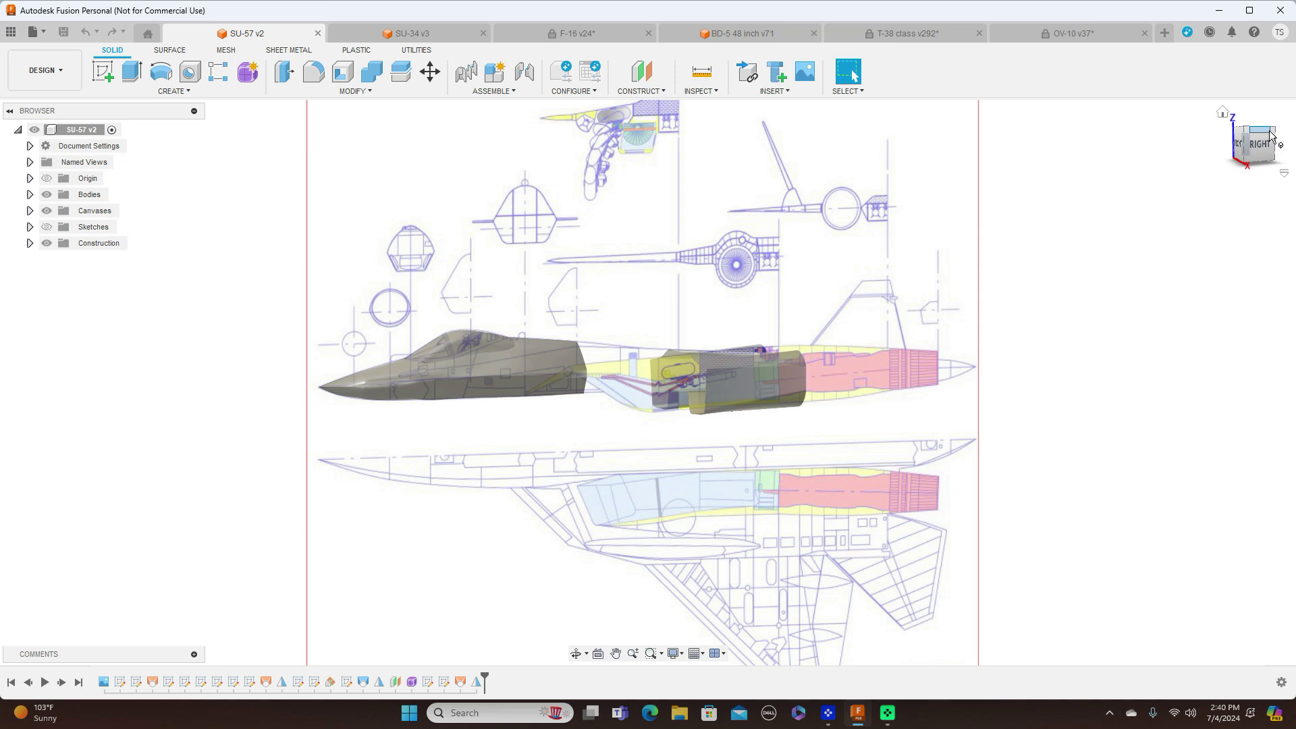
pyautogui.keyDown('shift'); pyautogui.moveTo(647, 383); pyautogui.dragTo(557, 418, button='middle'); pyautogui.keyUp('shift')
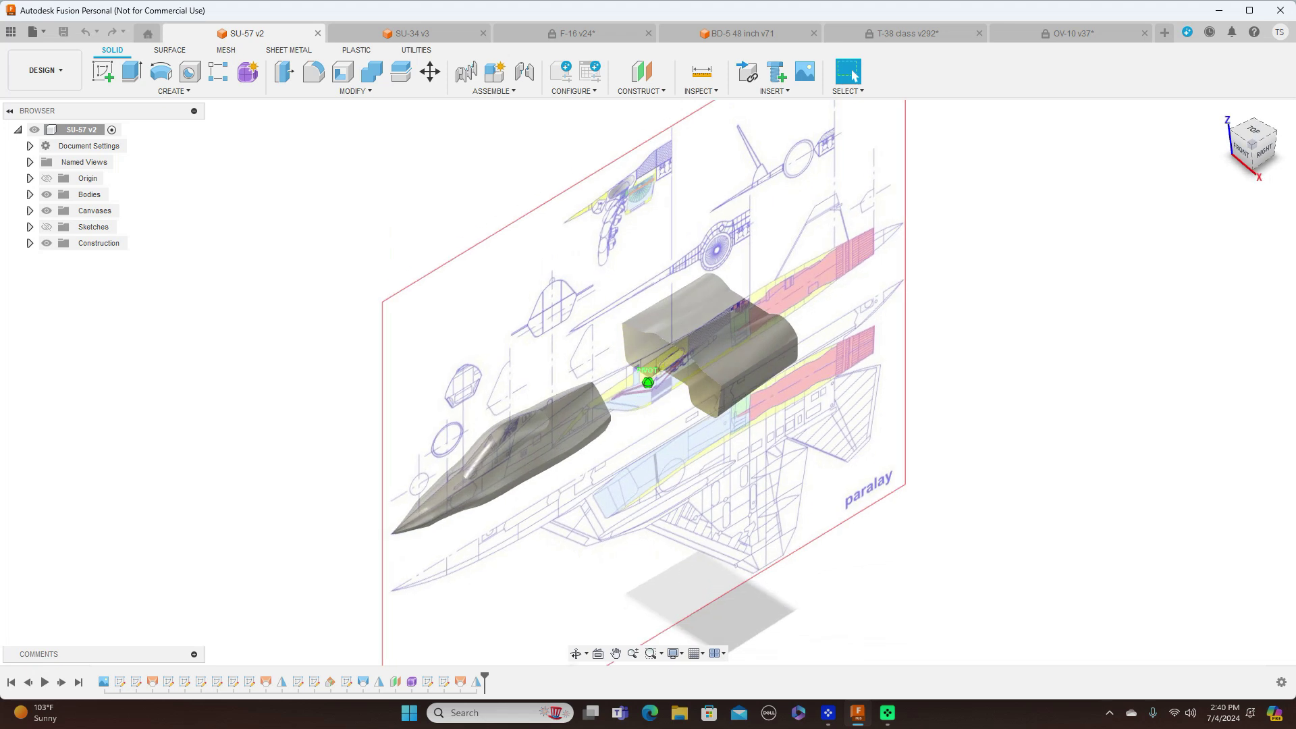
pyautogui.click(1265, 145)
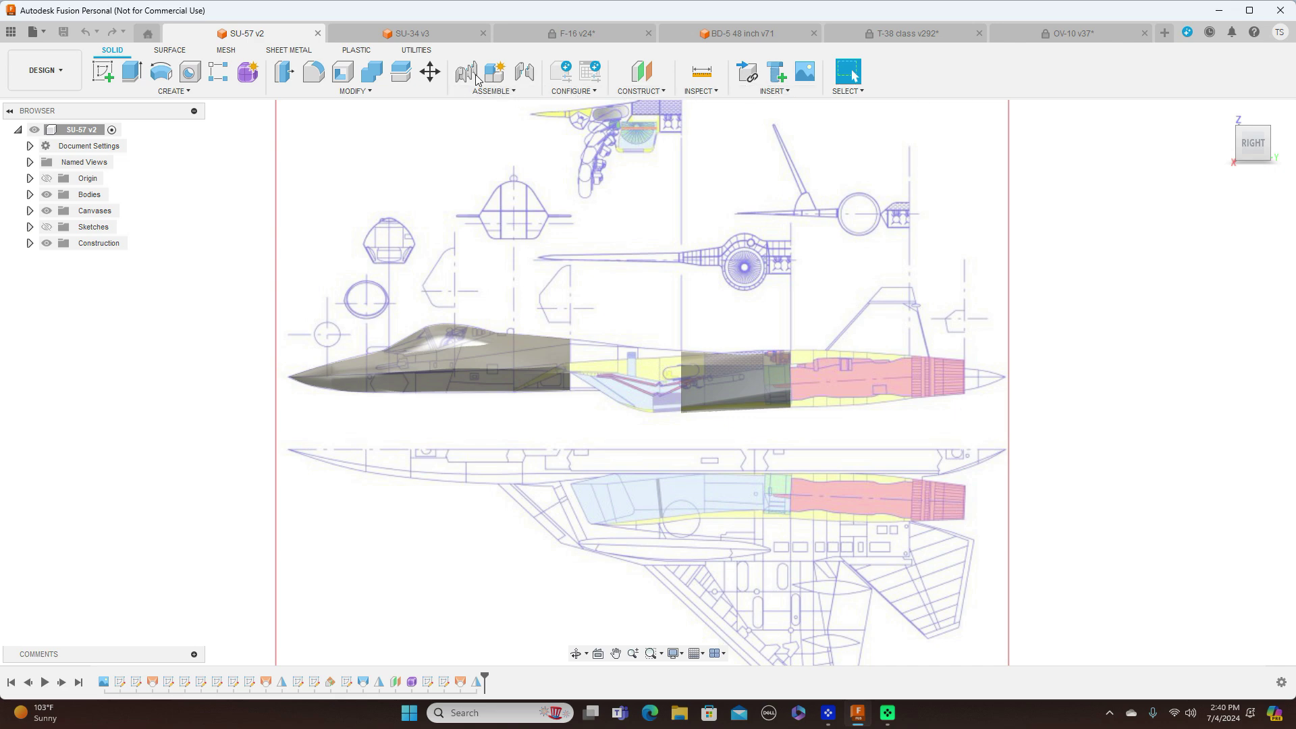
# Switch to the SU-34 design and inspect its fuselage sections against the blueprint from the right side and at an angle
pyautogui.click(452, 34)
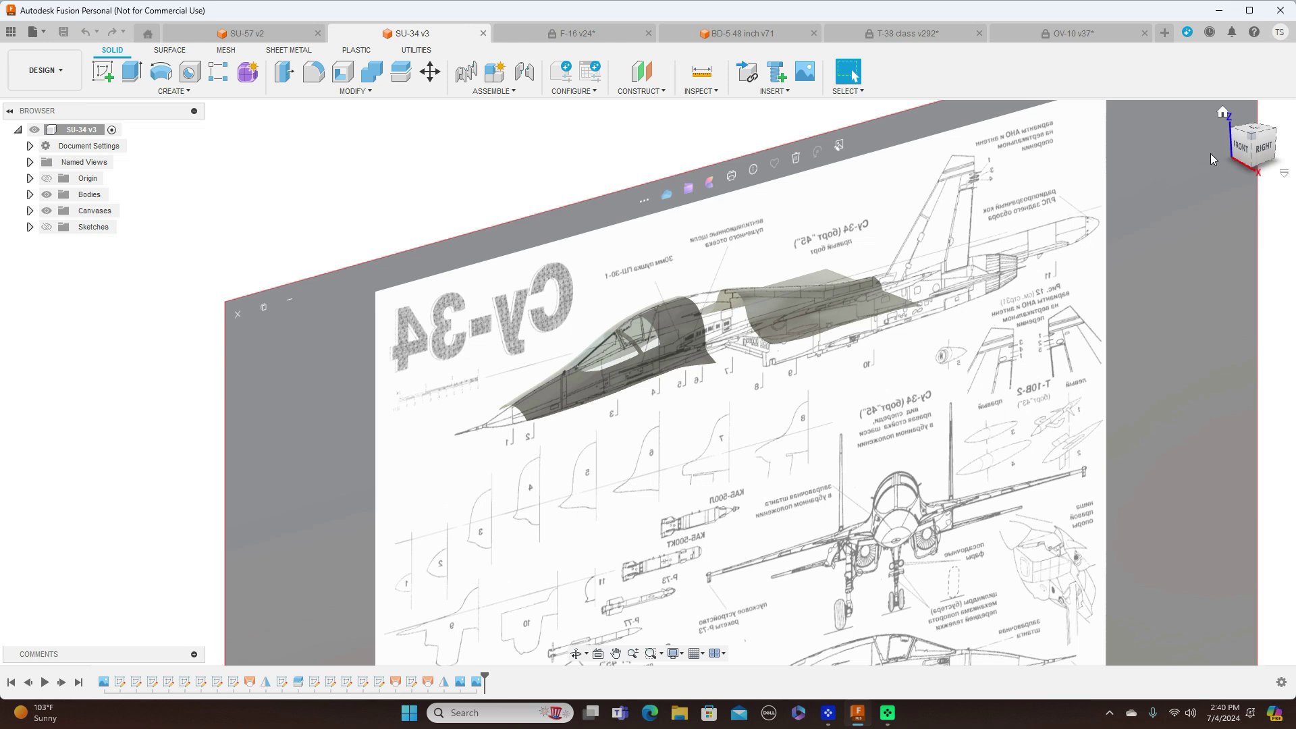
pyautogui.click(1250, 150)
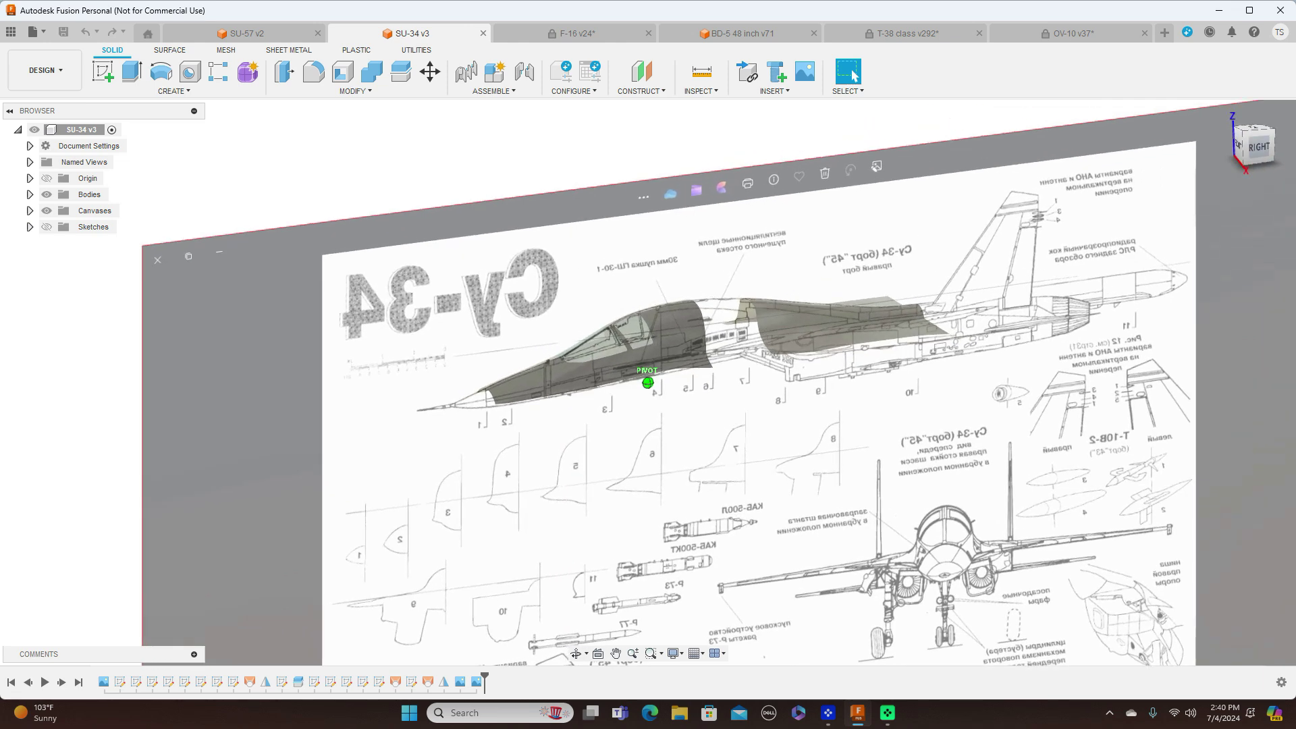
pyautogui.moveTo(1251, 140)
pyautogui.mouseDown()
pyautogui.moveTo(1289, 144)
pyautogui.moveTo(1260, 146)
pyautogui.mouseUp()
pyautogui.keyDown('shift'); pyautogui.moveTo(617, 382); pyautogui.dragTo(631, 383, button='middle'); pyautogui.keyUp('shift')
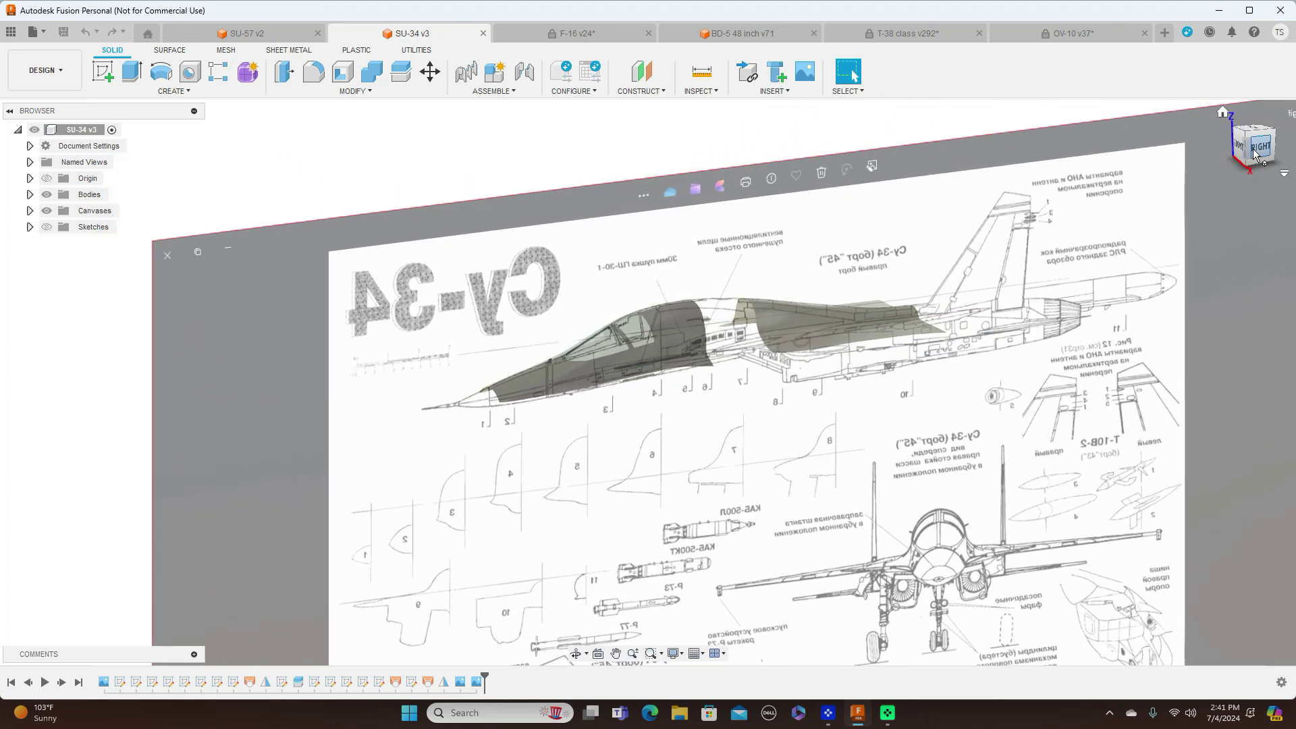
pyautogui.click(1260, 154)
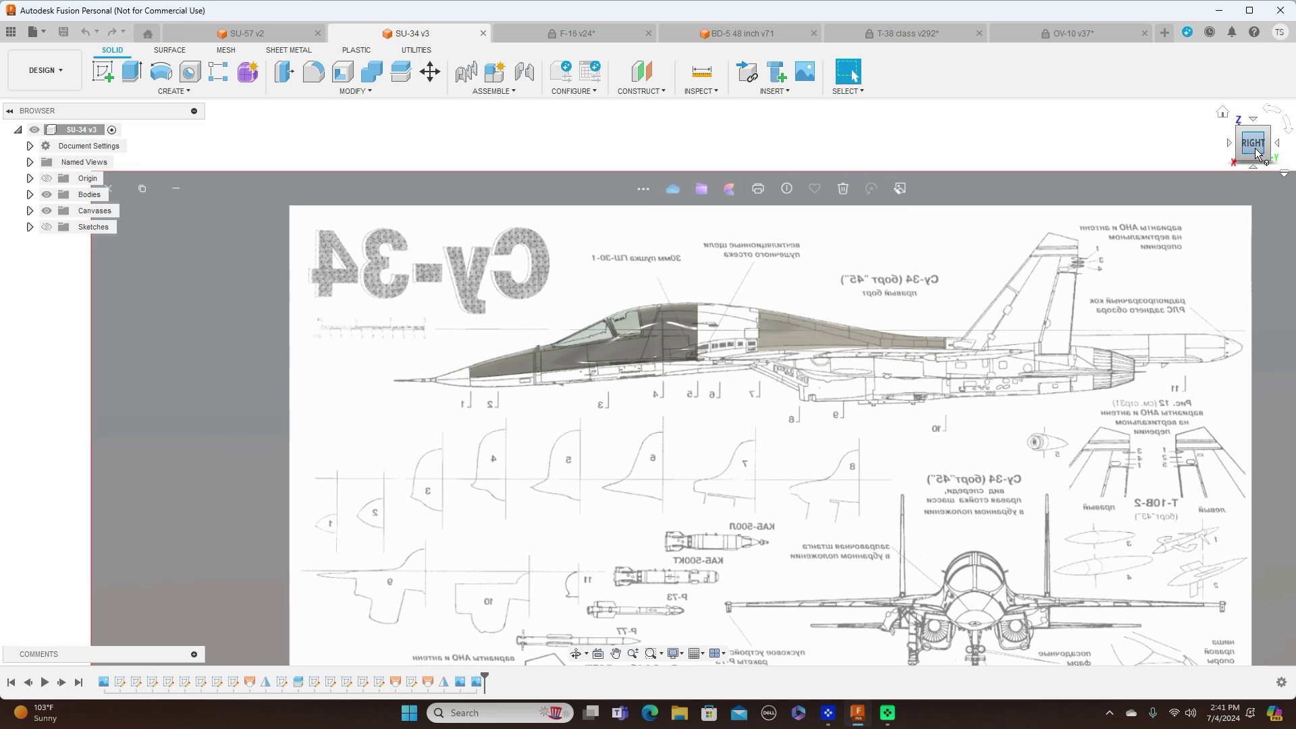
pyautogui.keyDown('shift'); pyautogui.moveTo(648, 382); pyautogui.dragTo(573, 374, button='middle'); pyautogui.keyUp('shift')
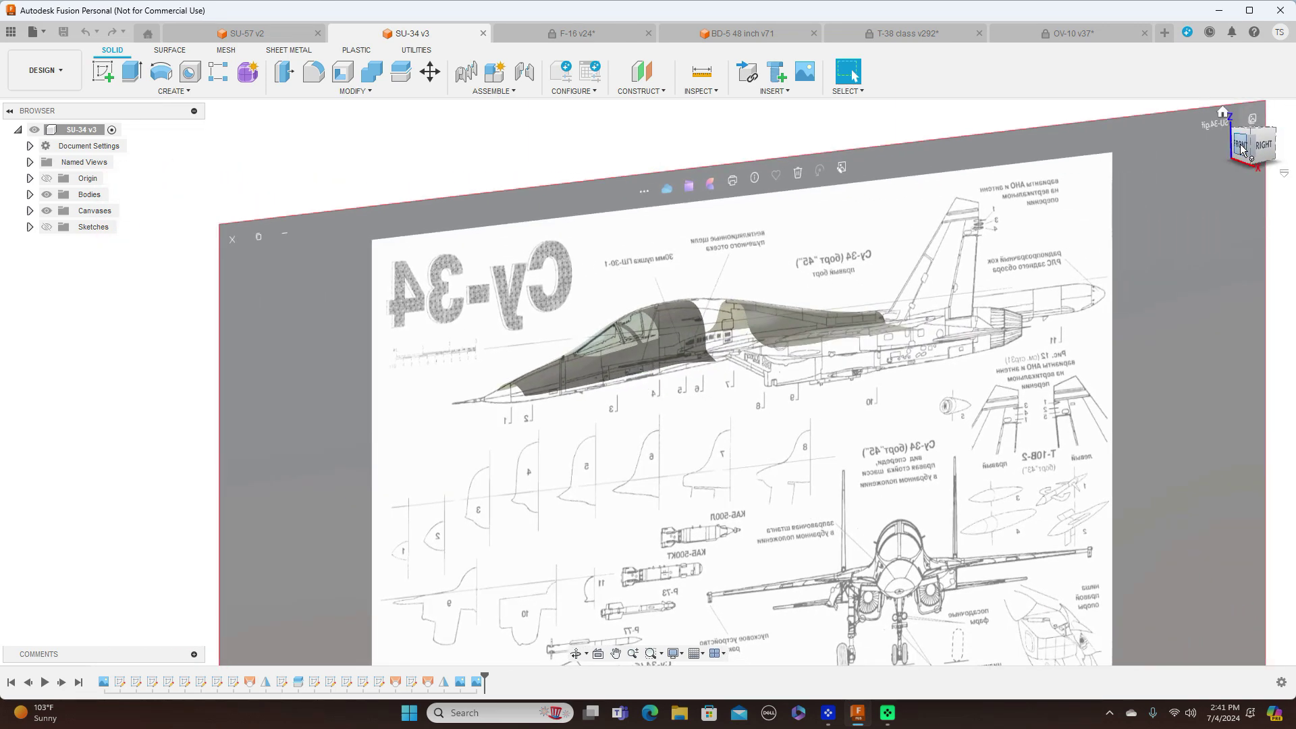
# Switch to the F-16 design and examine its nose, canopy, intake and tail from the side, front and above
pyautogui.click(605, 35)
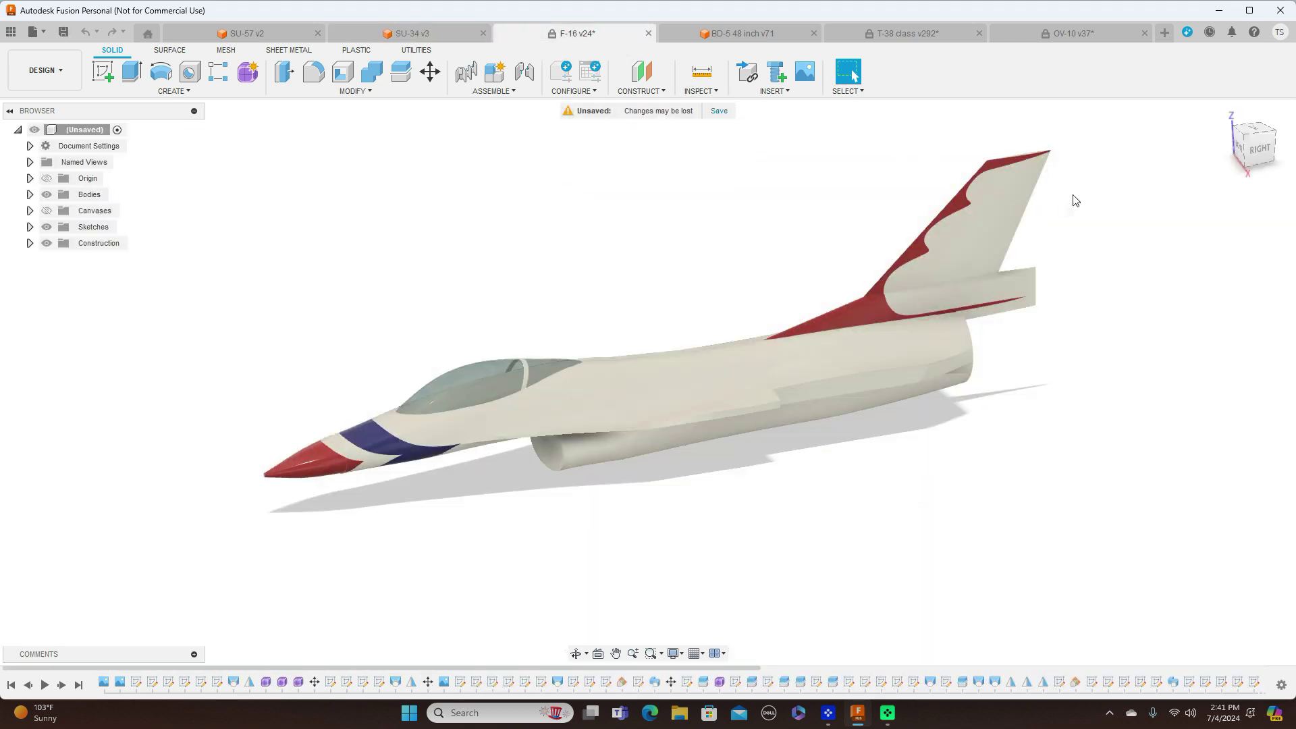
pyautogui.click(1249, 152)
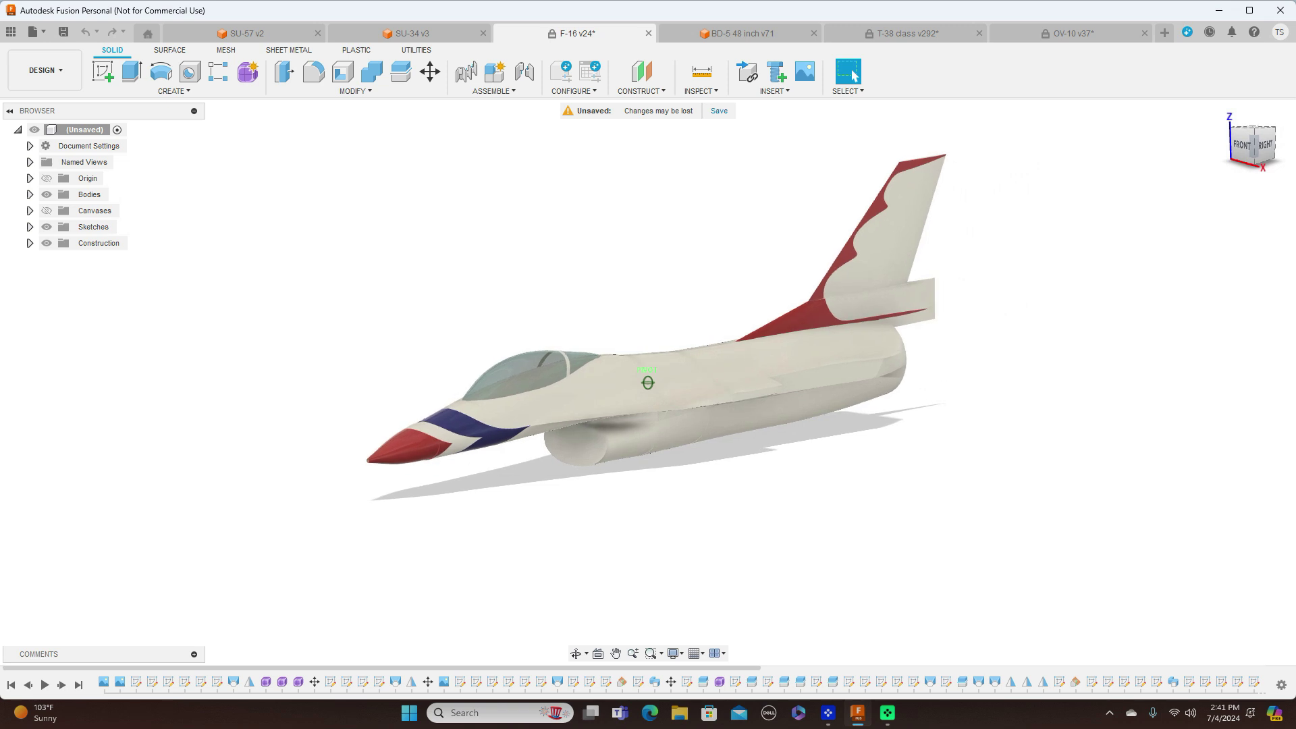
pyautogui.click(1263, 144)
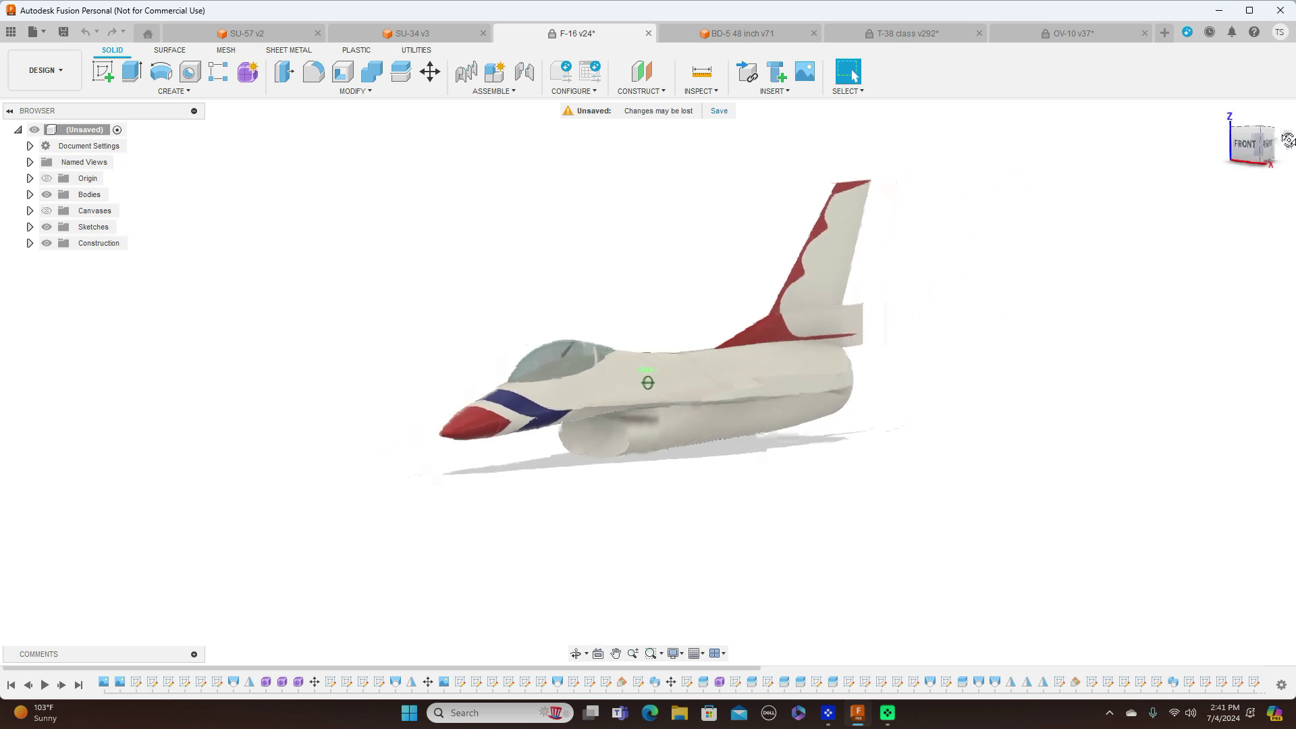
pyautogui.click(1254, 153)
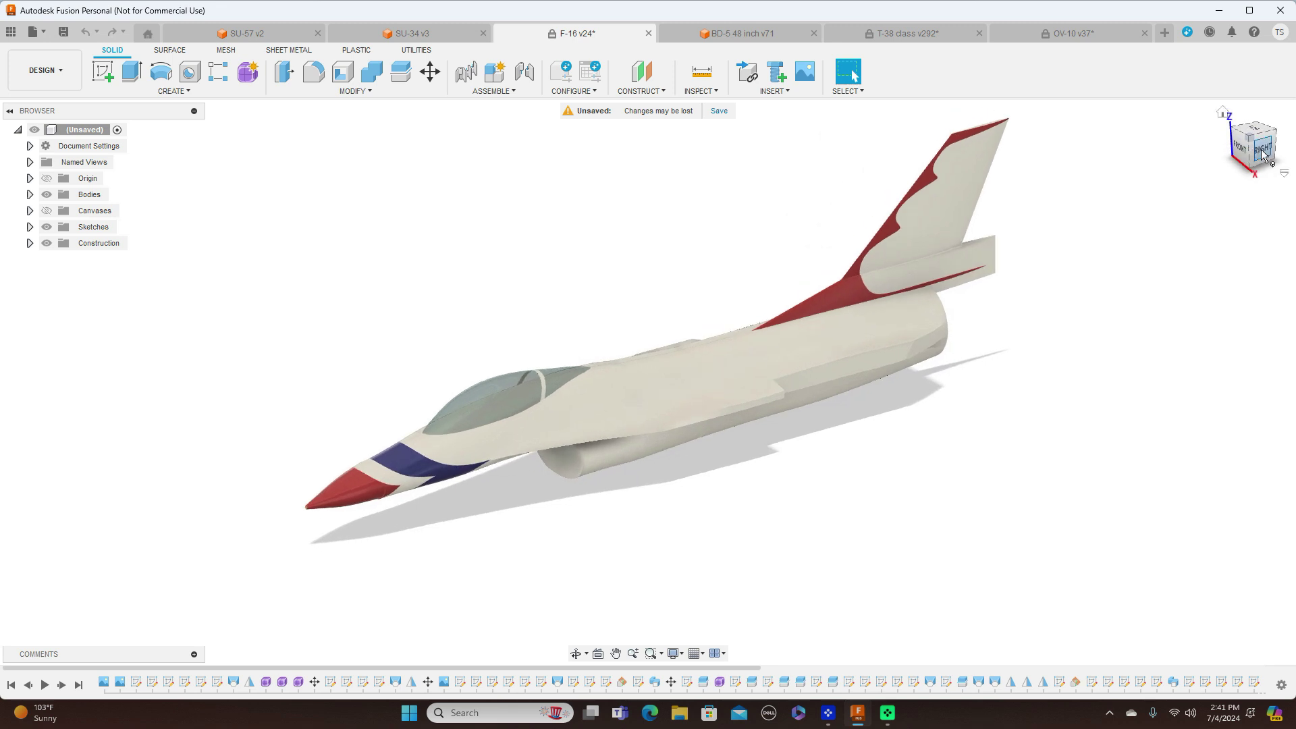
pyautogui.click(1252, 157)
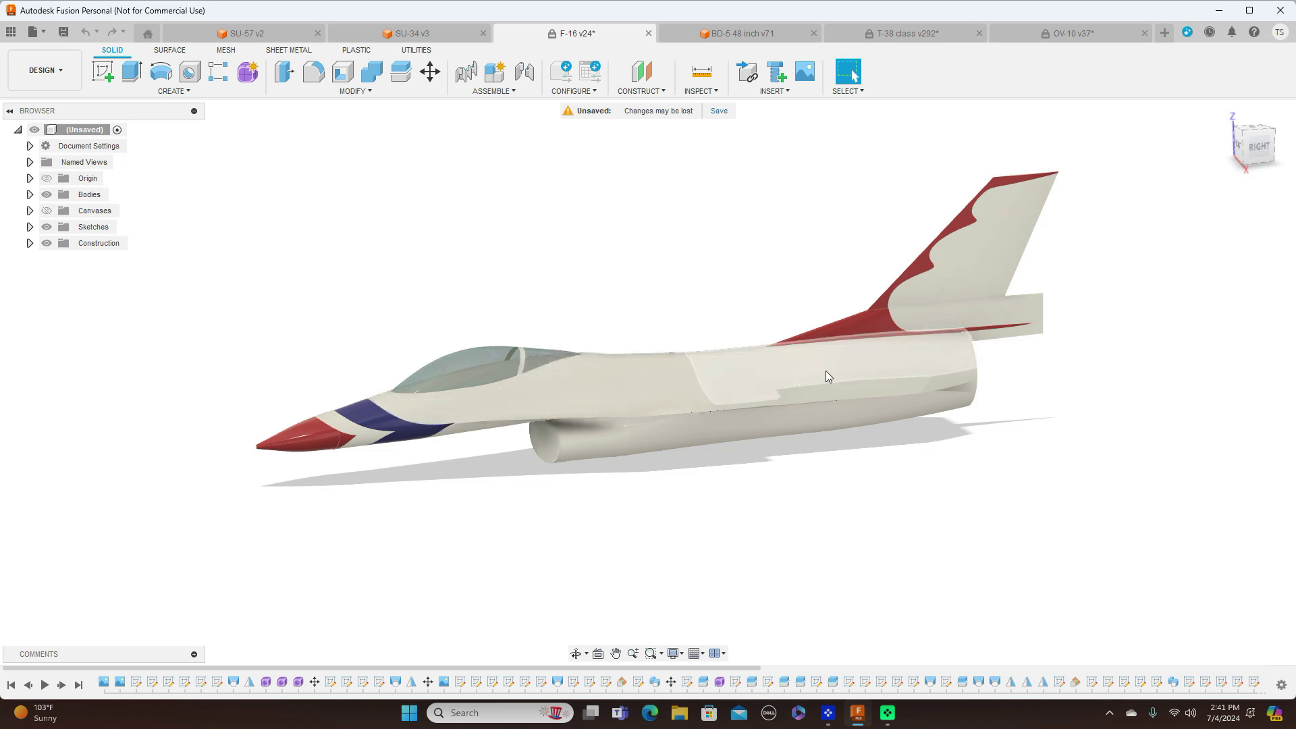
pyautogui.click(1242, 149)
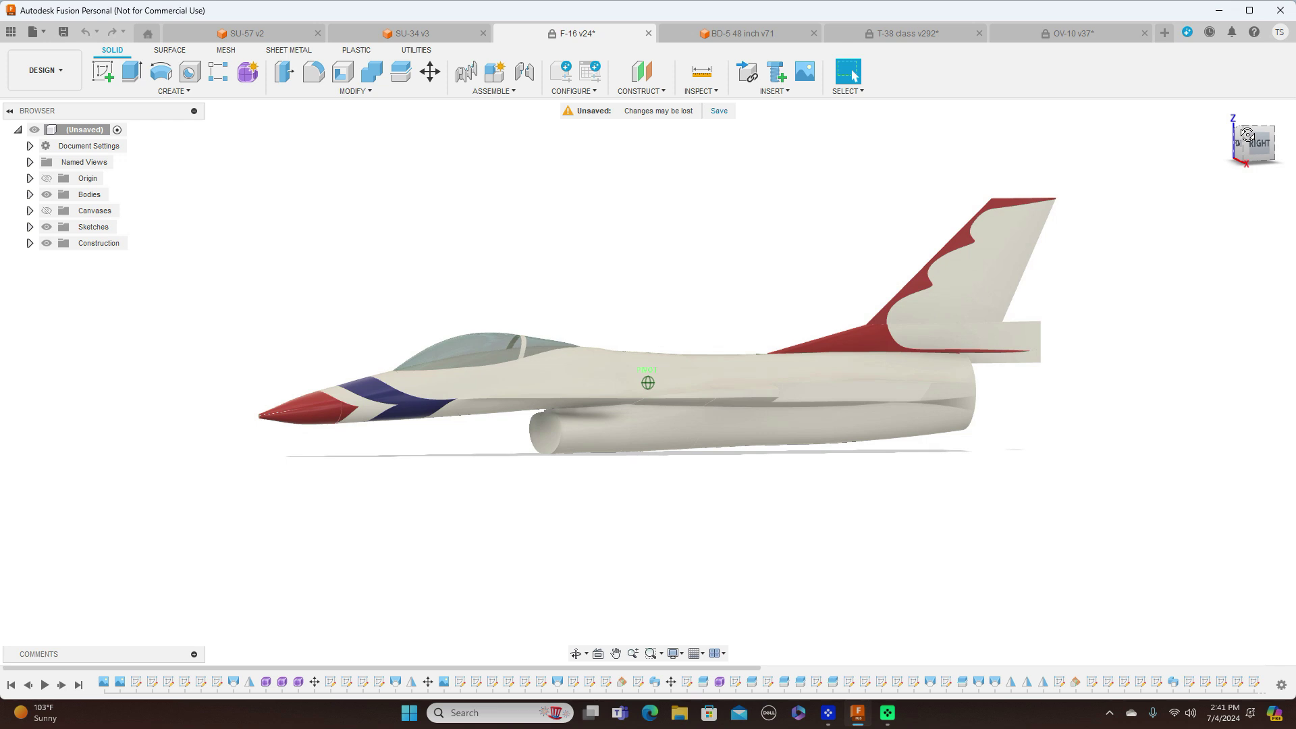
pyautogui.moveTo(1234, 146); pyautogui.dragTo(1273, 150)
pyautogui.keyDown('shift'); pyautogui.moveTo(695, 382); pyautogui.dragTo(813, 383, button='middle'); pyautogui.keyUp('shift')
pyautogui.moveTo(1009, 382)
pyautogui.keyDown('shift'); pyautogui.mouseDown(button='middle')
pyautogui.moveTo(1033, 383)
pyautogui.moveTo(871, 492)
pyautogui.mouseUp(button='middle'); pyautogui.keyUp('shift')
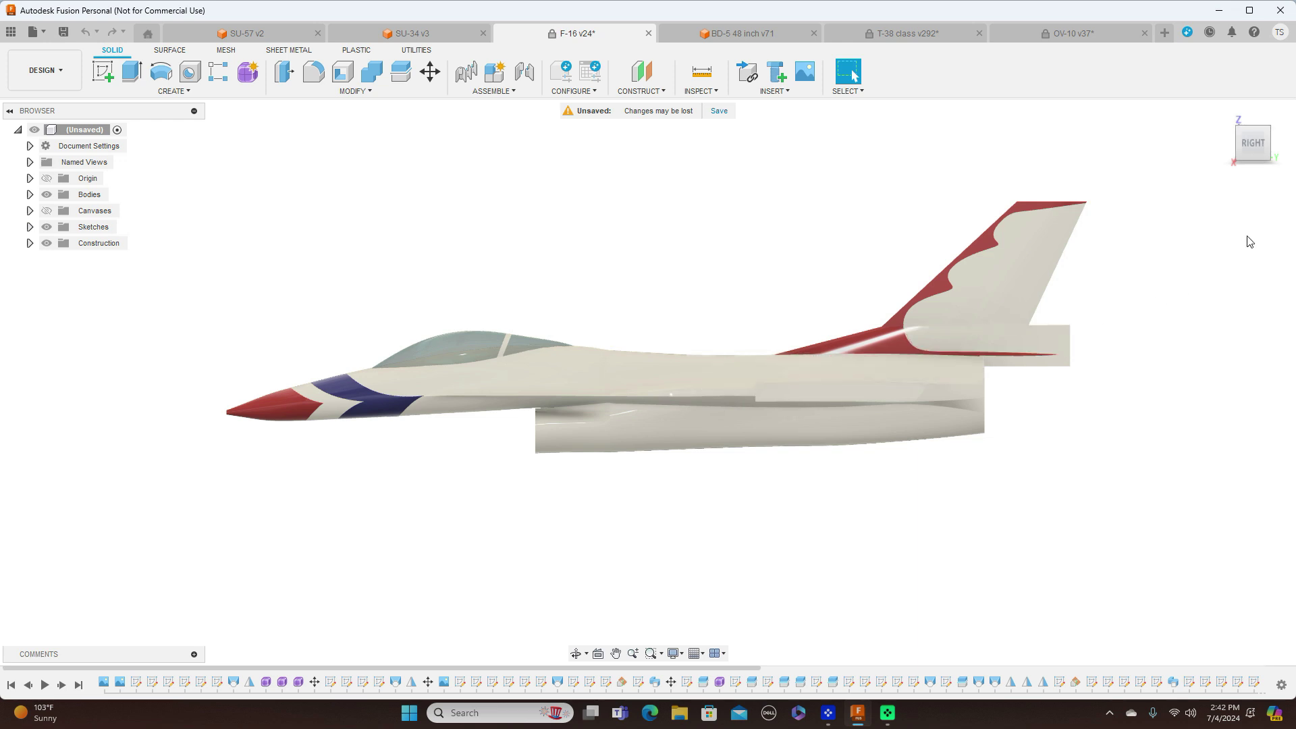
pyautogui.moveTo(1238, 145); pyautogui.dragTo(1293, 186)
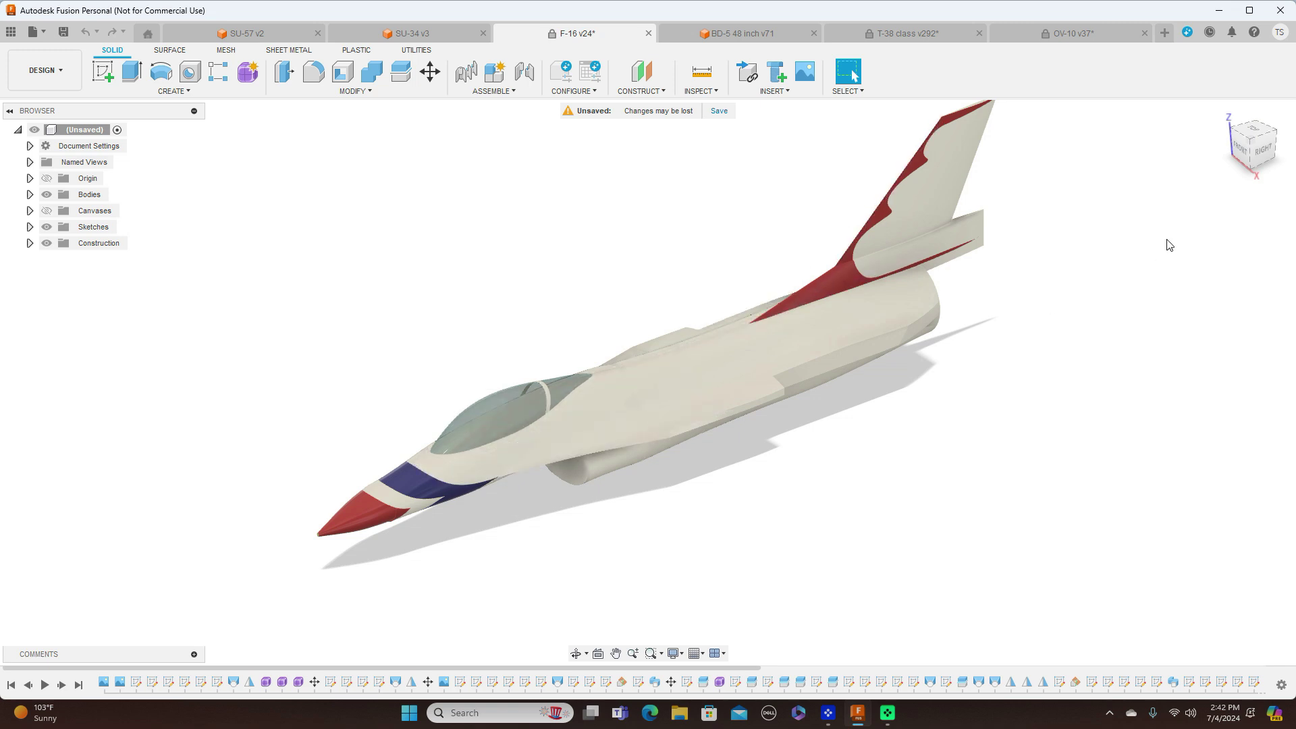
pyautogui.click(1251, 147)
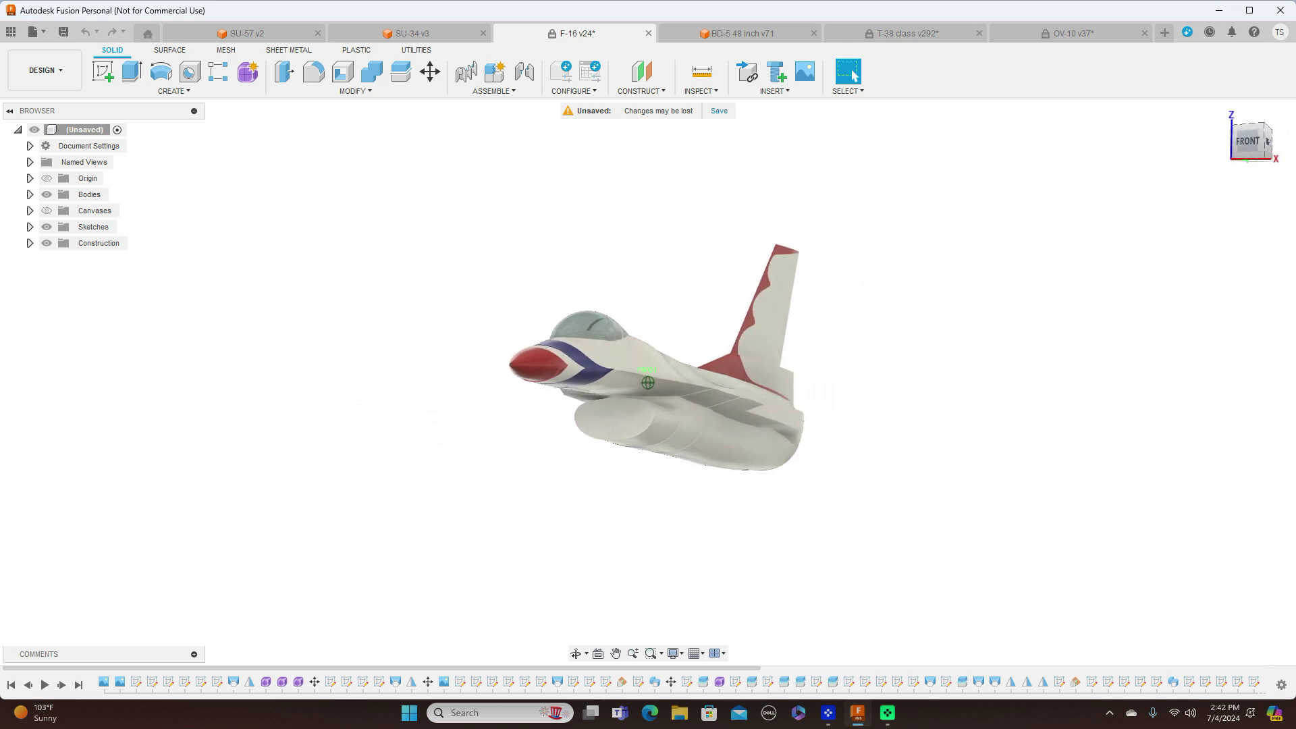
pyautogui.moveTo(1251, 147); pyautogui.dragTo(1203, 139)
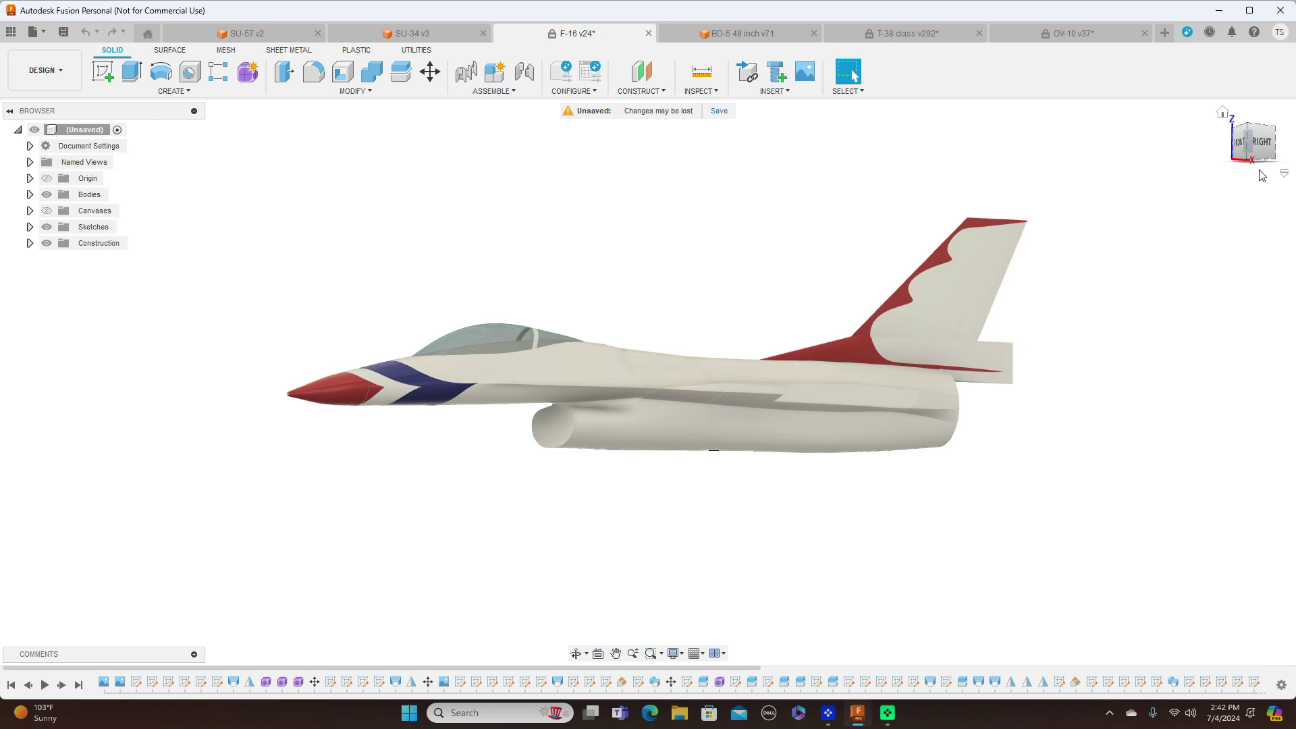
# Switch to the BD-5 48 inch design and hide all its blueprint canvases
pyautogui.click(759, 35)
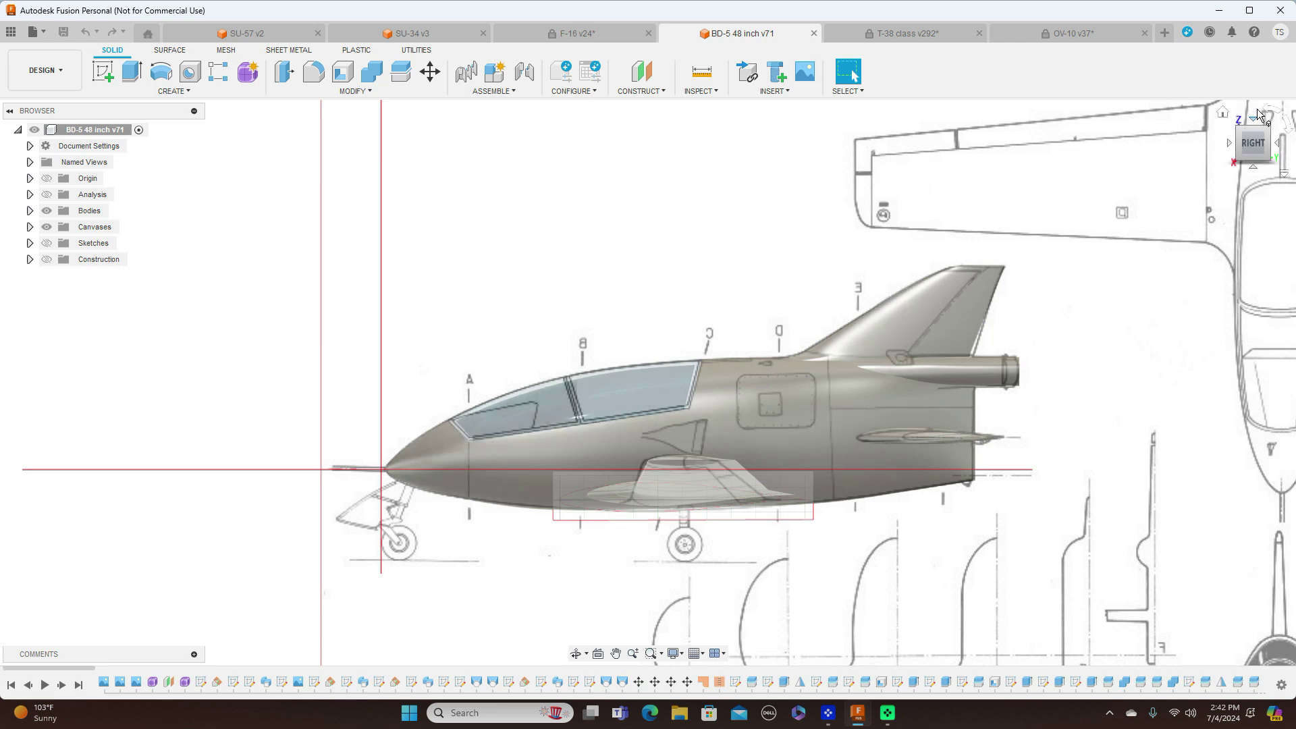
pyautogui.moveTo(1244, 150); pyautogui.dragTo(1287, 153)
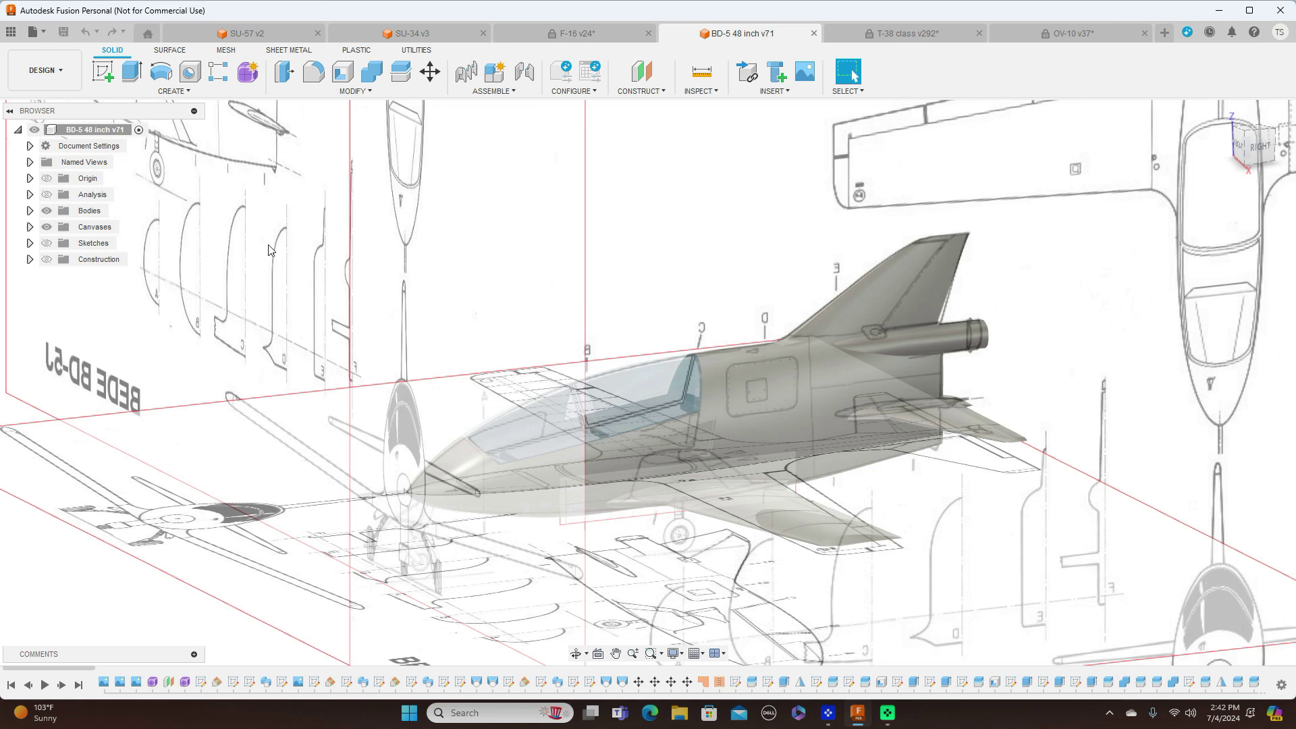
pyautogui.click(47, 226)
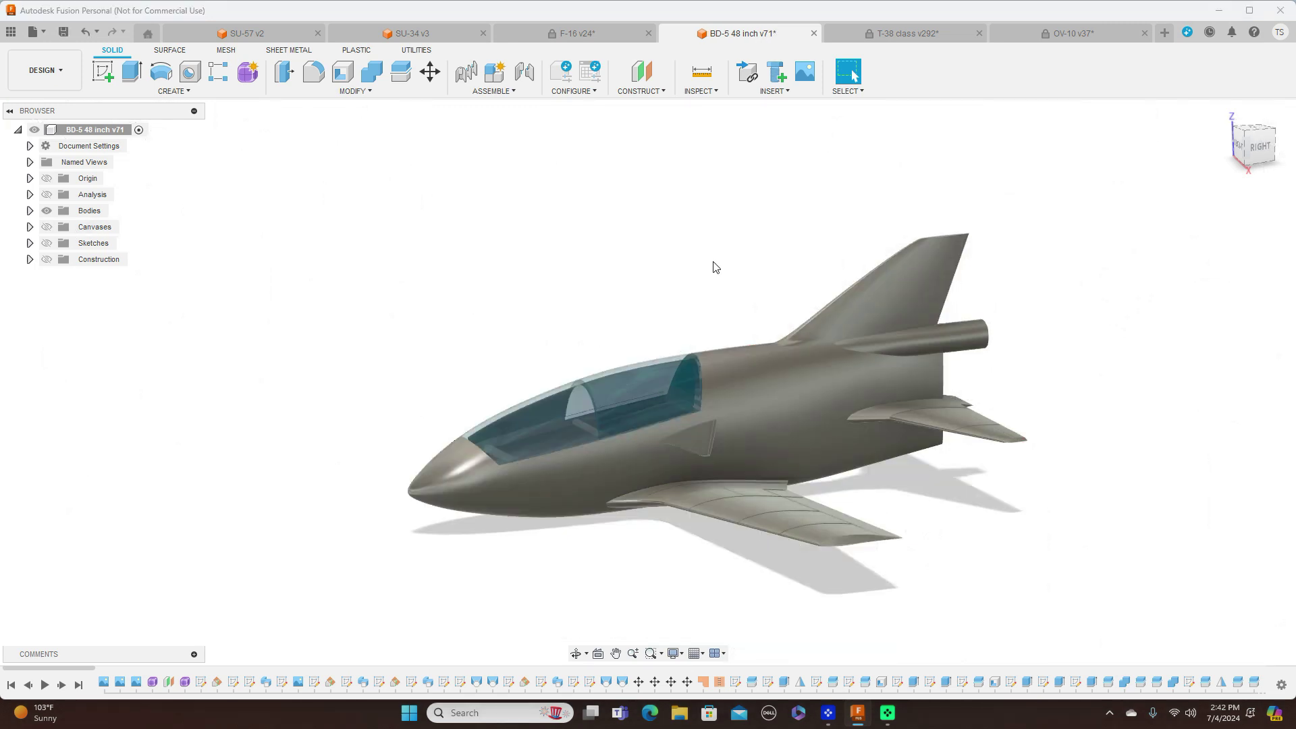
# Examine the BD-5 model's canopy, fuselage, wings and tail from above and from a low front angle
pyautogui.moveTo(1248, 161)
pyautogui.mouseDown()
pyautogui.moveTo(1272, 161)
pyautogui.moveTo(1267, 145)
pyautogui.moveTo(1247, 145)
pyautogui.mouseUp()
pyautogui.keyDown('shift'); pyautogui.moveTo(647, 382); pyautogui.dragTo(624, 442, button='middle'); pyautogui.keyUp('shift')
pyautogui.moveTo(1295, 177); pyautogui.dragTo(1295, 201)
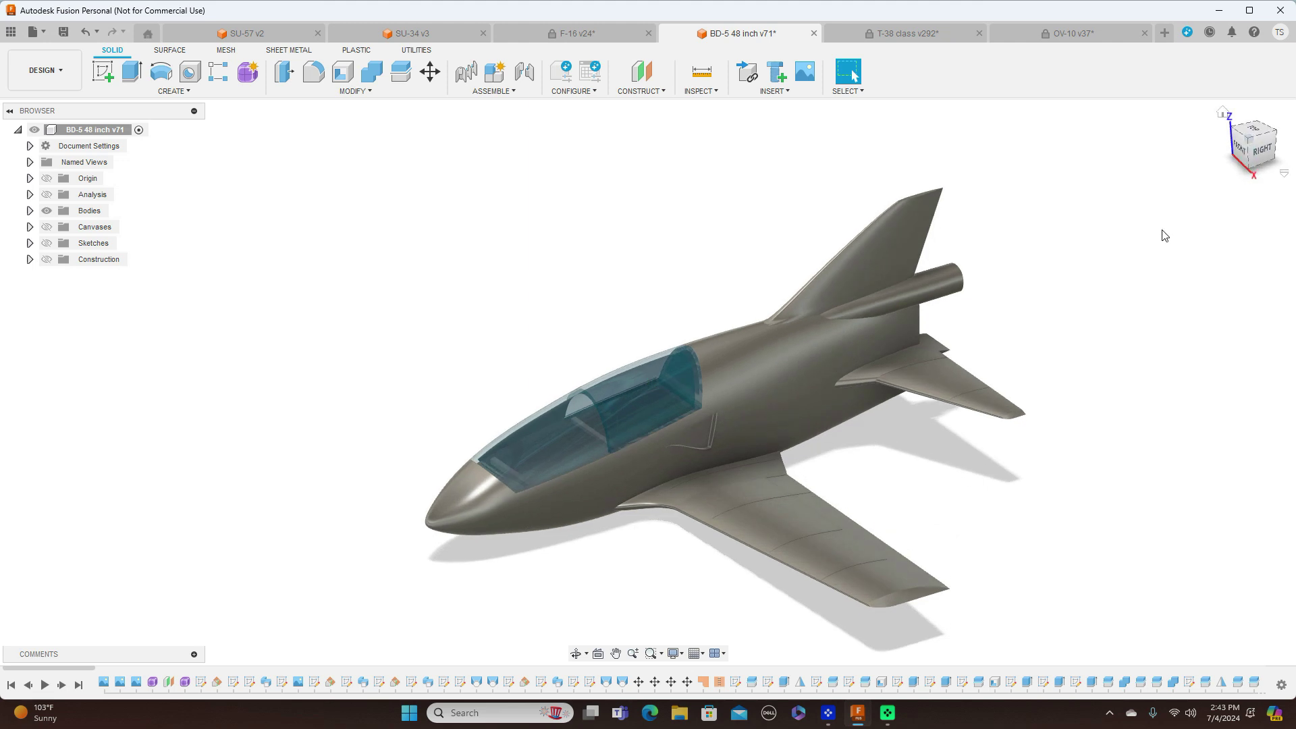
pyautogui.moveTo(1145, 336); pyautogui.dragTo(1130, 284)
pyautogui.press('Escape')
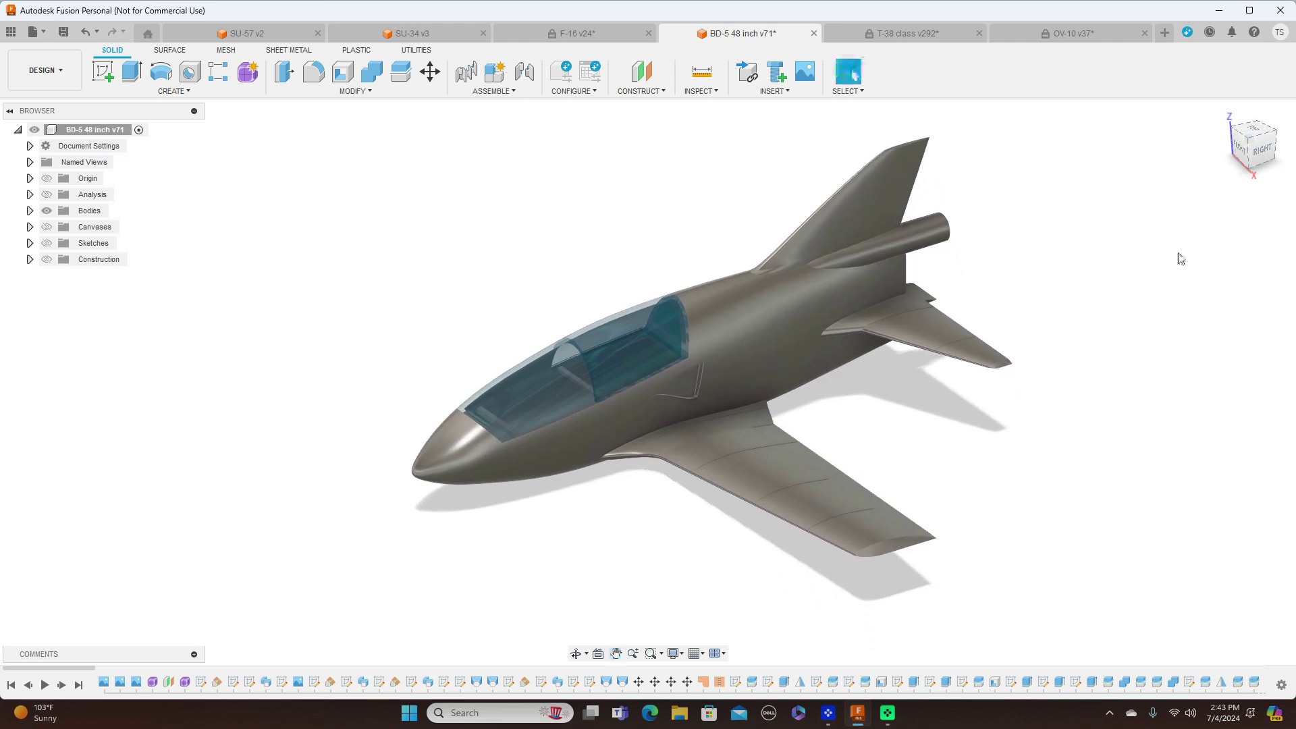
pyautogui.moveTo(1249, 153)
pyautogui.mouseDown()
pyautogui.moveTo(1215, 133)
pyautogui.moveTo(1181, 137)
pyautogui.moveTo(1189, 153)
pyautogui.moveTo(1252, 166)
pyautogui.moveTo(1273, 120)
pyautogui.moveTo(1239, 190)
pyautogui.moveTo(1257, 150)
pyautogui.mouseUp()
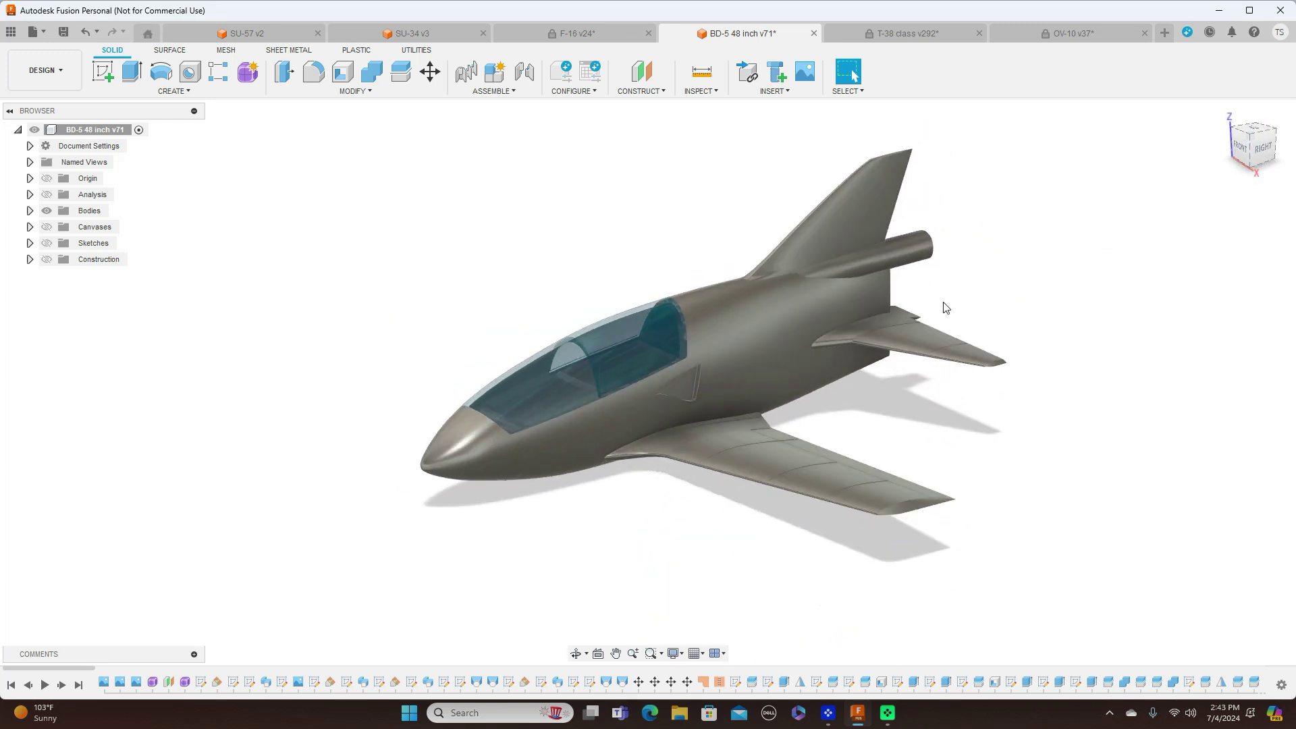
pyautogui.moveTo(1251, 153)
pyautogui.mouseDown()
pyautogui.moveTo(1243, 135)
pyautogui.moveTo(1182, 145)
pyautogui.moveTo(1238, 141)
pyautogui.moveTo(1289, 159)
pyautogui.mouseUp()
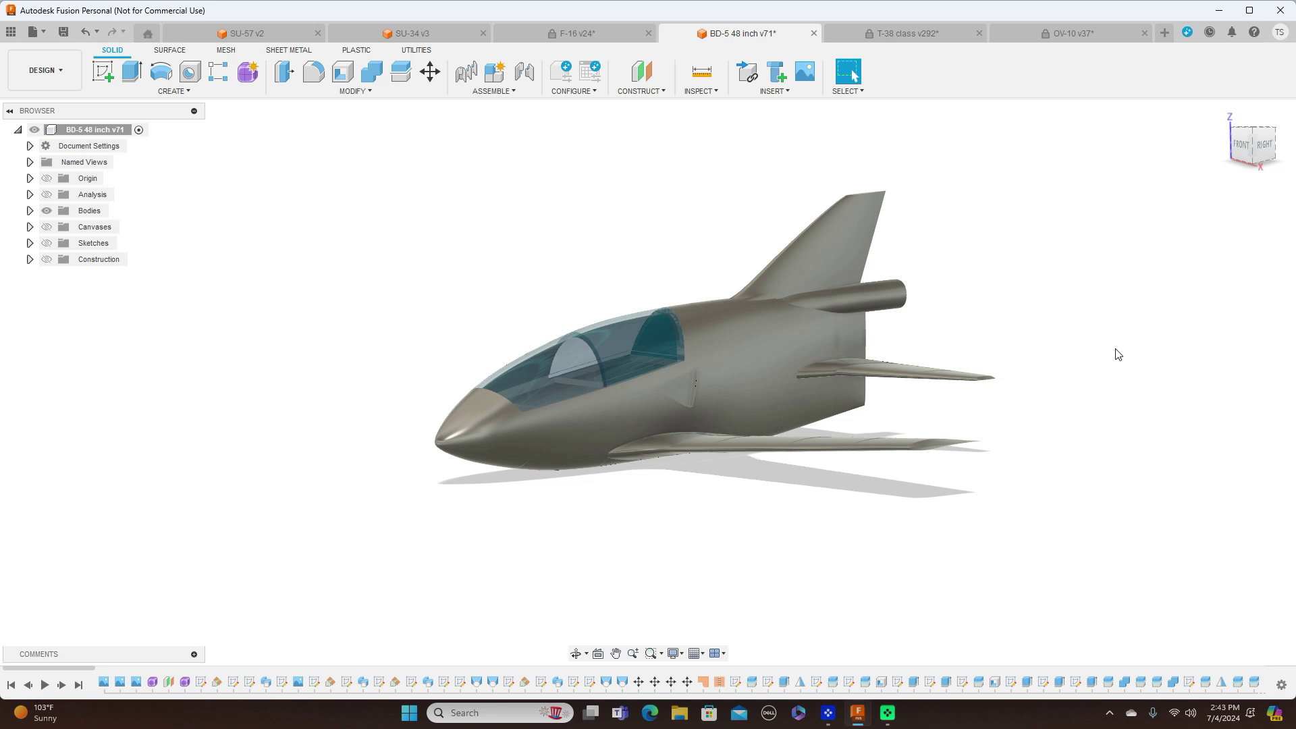
# Switch to the T-38 class design and examine its fuselage, intakes, wings and tail up close from several angles
pyautogui.click(913, 34)
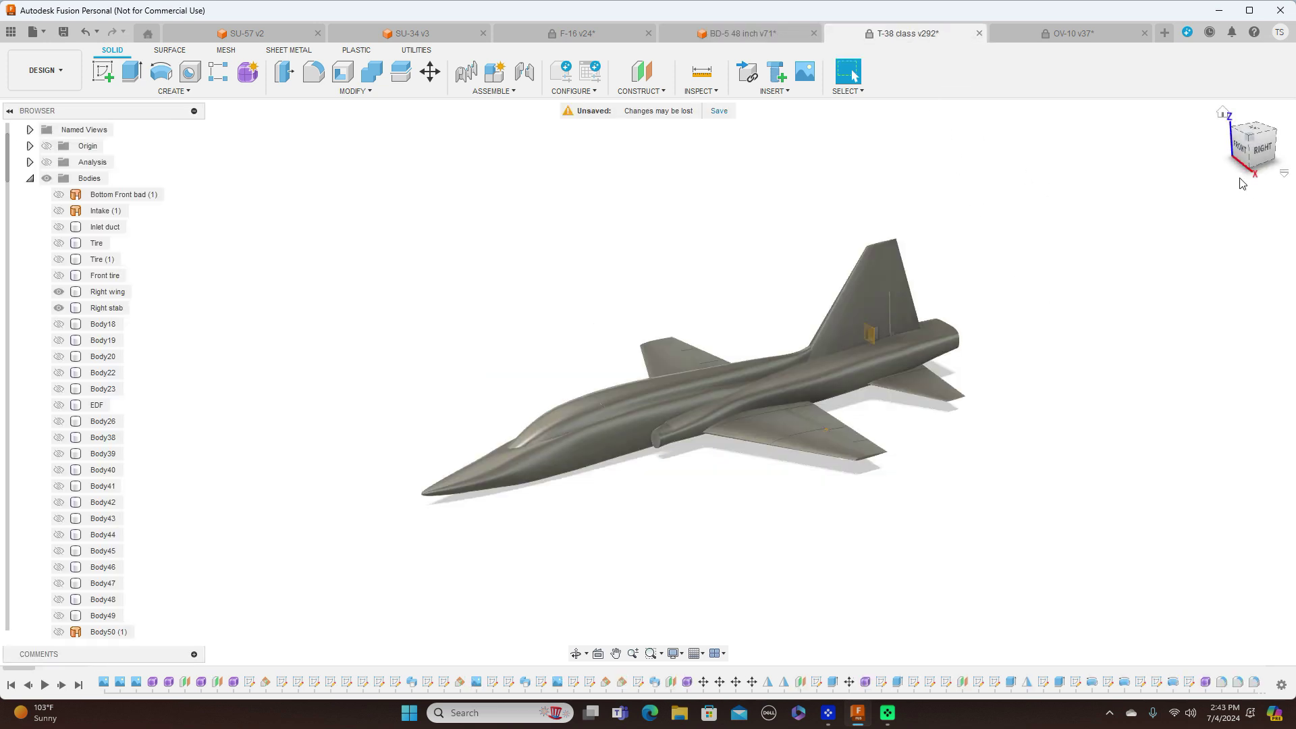
pyautogui.moveTo(1272, 137)
pyautogui.mouseDown()
pyautogui.moveTo(1295, 129)
pyautogui.moveTo(1276, 132)
pyautogui.mouseUp()
pyautogui.keyDown('shift'); pyautogui.moveTo(1295, 140); pyautogui.dragTo(1295, 141, button='middle'); pyautogui.keyUp('shift')
pyautogui.moveTo(1276, 141); pyautogui.dragTo(1241, 131)
pyautogui.keyDown('shift'); pyautogui.moveTo(1295, 141); pyautogui.dragTo(1295, 141, button='middle'); pyautogui.keyUp('shift')
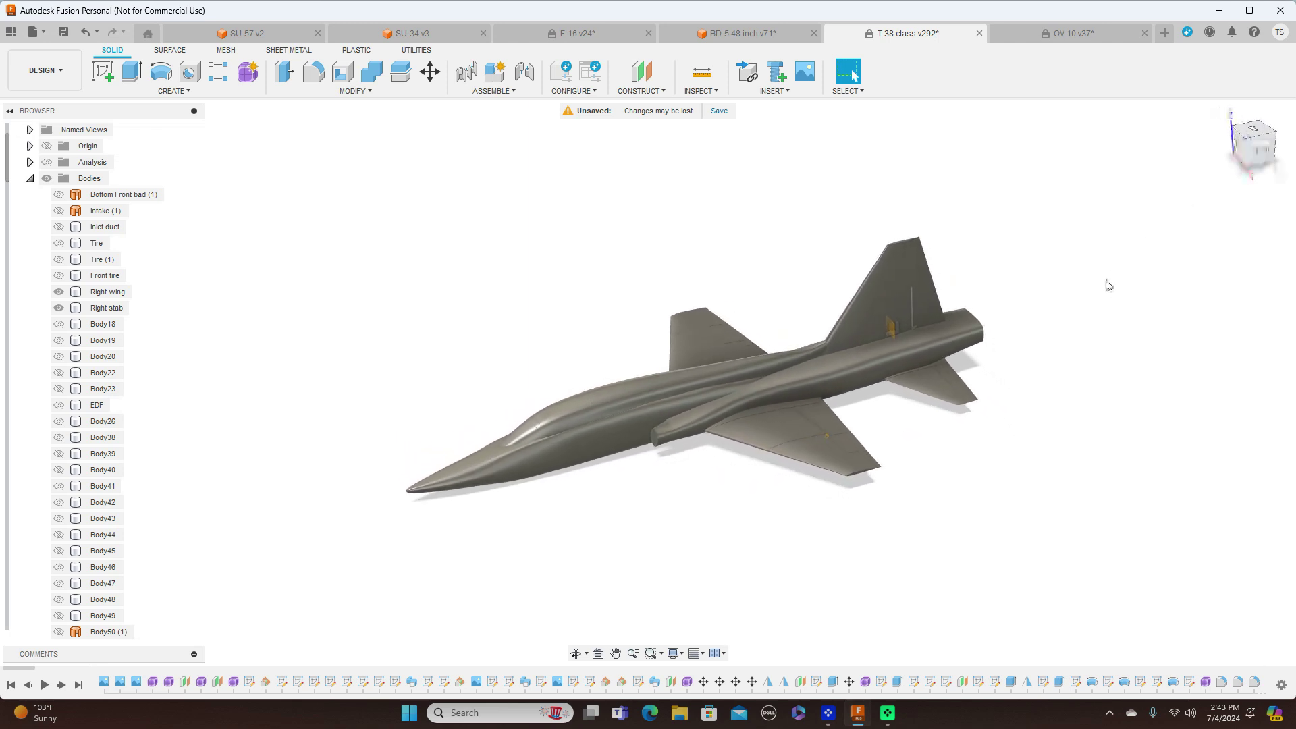
pyautogui.scroll(2, 1099, 282)
pyautogui.moveTo(1137, 254); pyautogui.dragTo(1229, 207, button='middle')
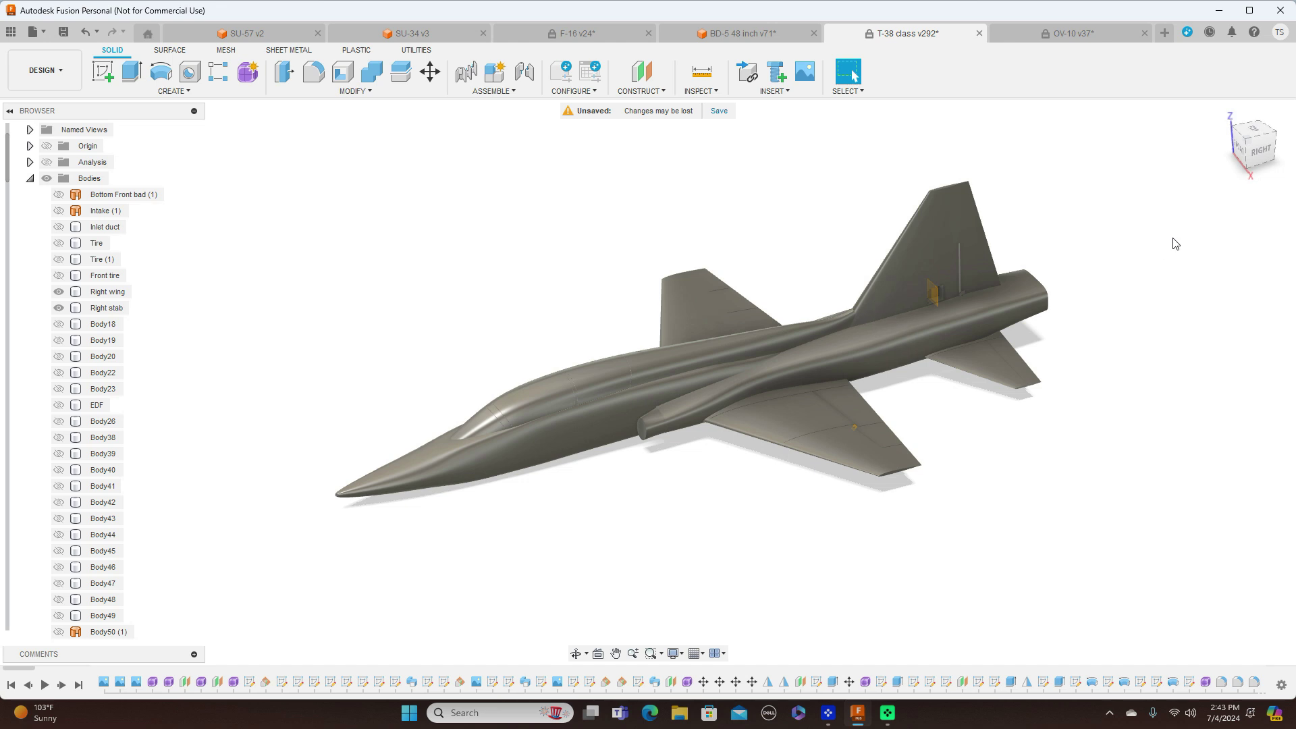
pyautogui.keyDown('shift'); pyautogui.moveTo(1246, 143); pyautogui.dragTo(1295, 140, button='middle'); pyautogui.keyUp('shift')
pyautogui.moveTo(1250, 144); pyautogui.dragTo(1235, 146)
pyautogui.keyDown('shift'); pyautogui.moveTo(1295, 141); pyautogui.dragTo(1247, 145, button='middle'); pyautogui.keyUp('shift')
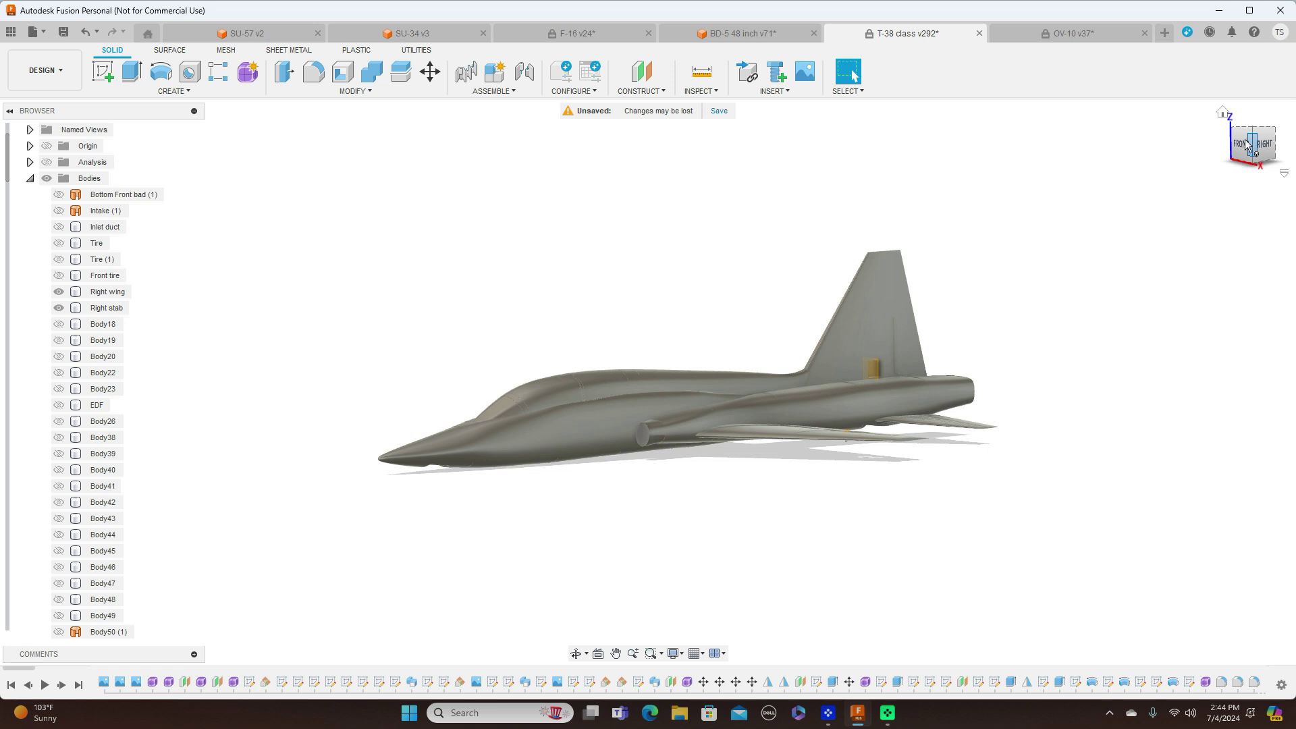
# Switch to the OV-10 design and examine its cockpit, engine booms and twin tail from several angles and the right side
pyautogui.click(1095, 35)
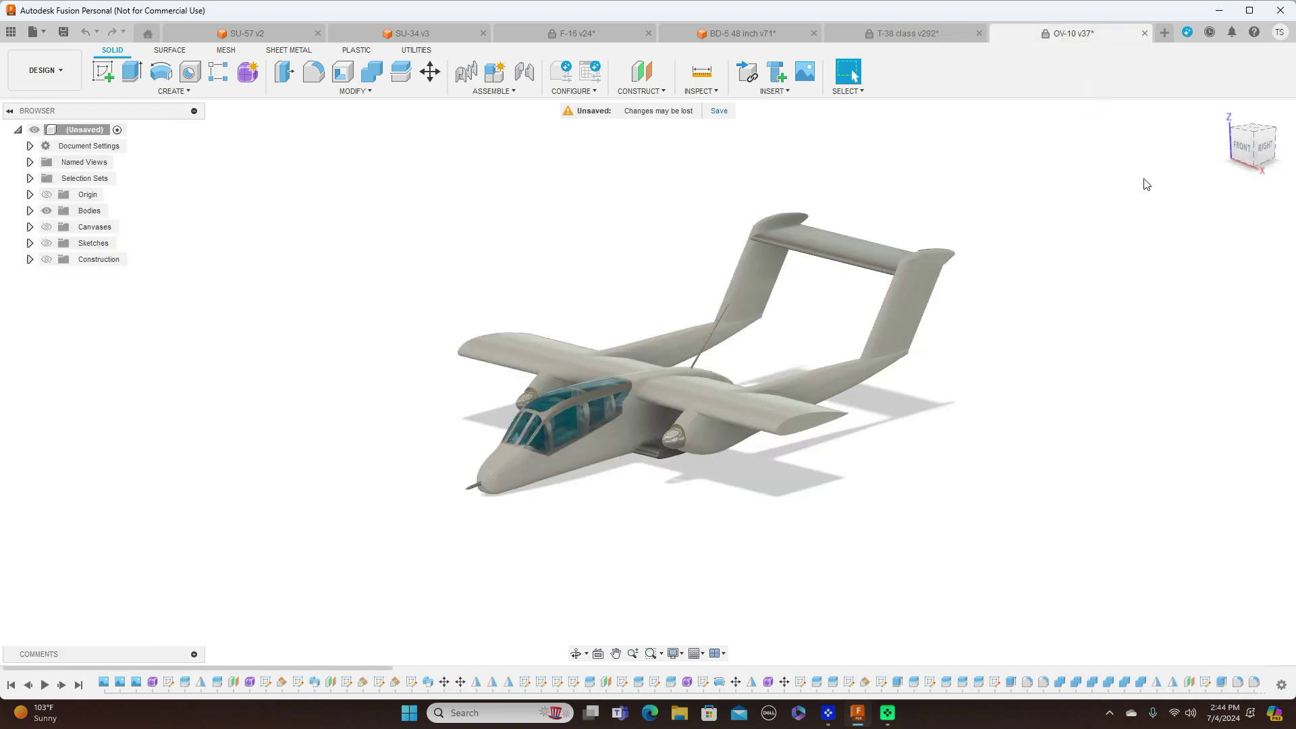
pyautogui.scroll(3, 999, 279)
pyautogui.moveTo(993, 339); pyautogui.dragTo(1088, 283, button='middle')
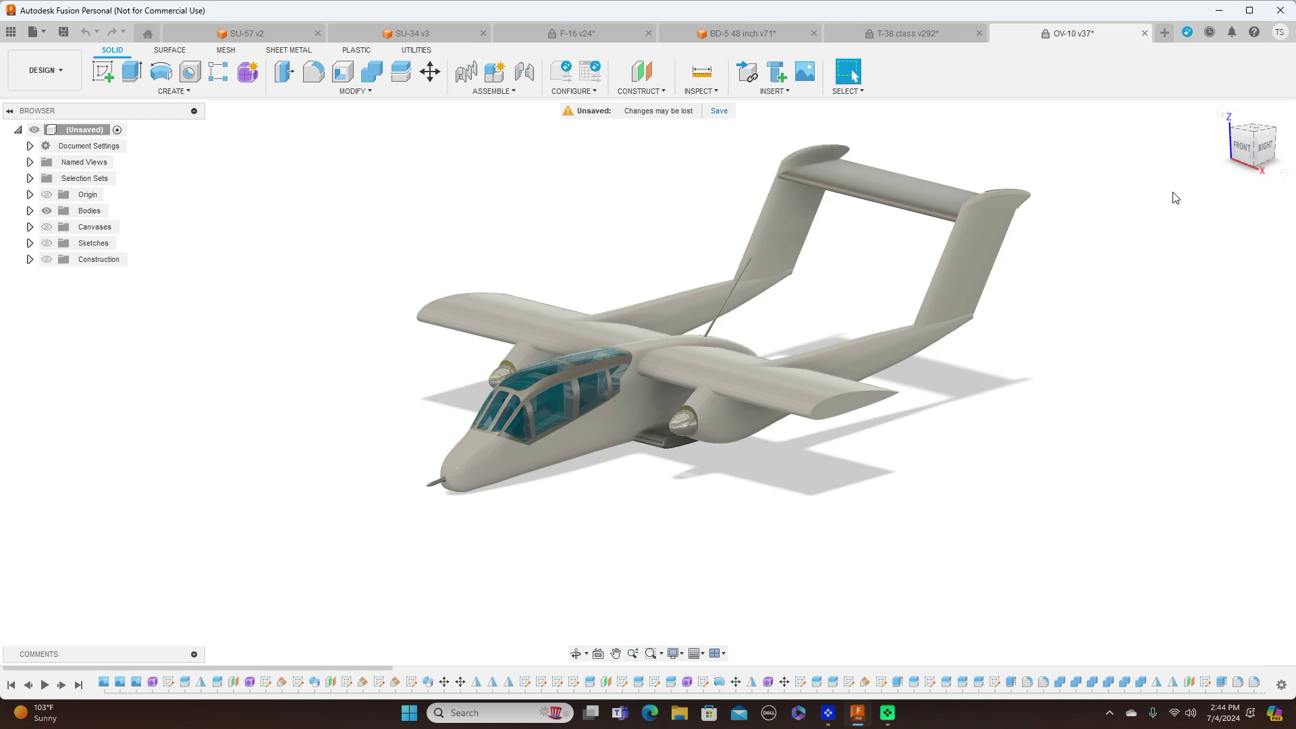
pyautogui.click(1257, 152)
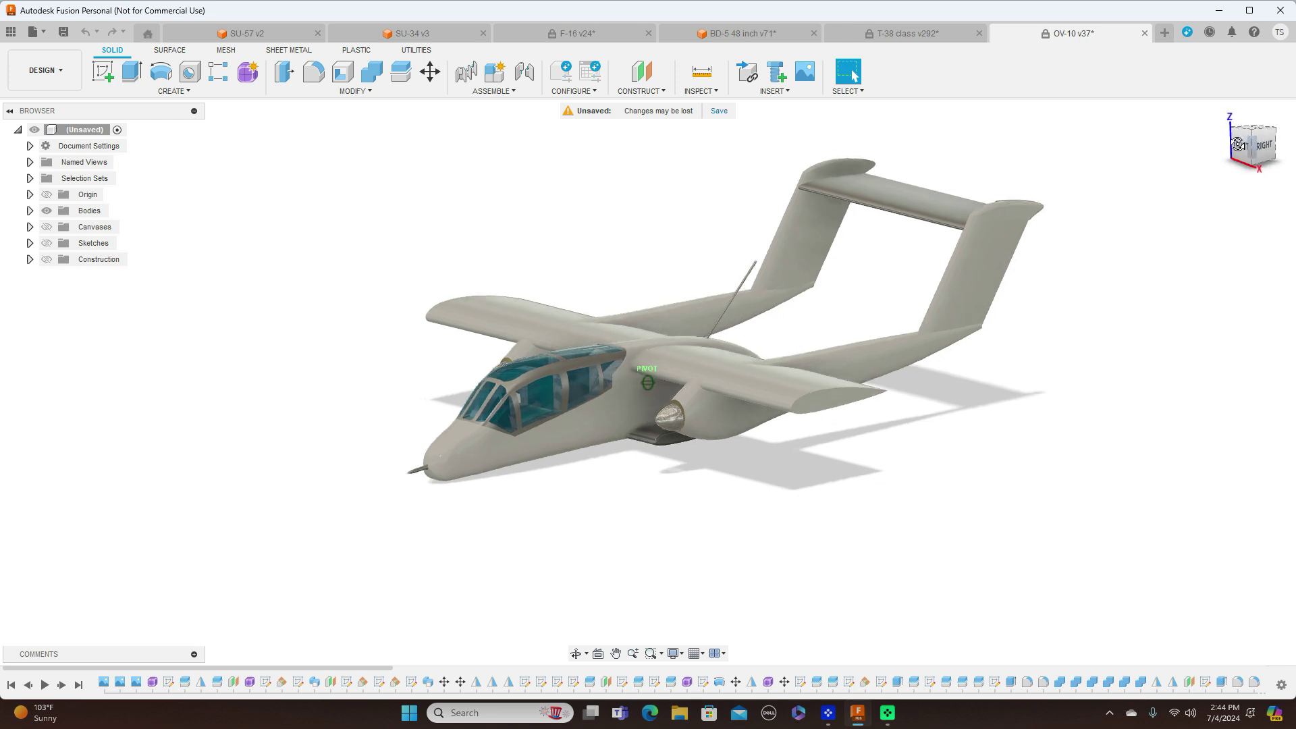
pyautogui.keyDown('shift'); pyautogui.moveTo(647, 383); pyautogui.dragTo(439, 367, button='middle'); pyautogui.keyUp('shift')
pyautogui.moveTo(810, 382)
pyautogui.keyDown('shift'); pyautogui.mouseDown(button='middle')
pyautogui.moveTo(830, 486)
pyautogui.moveTo(830, 466)
pyautogui.moveTo(716, 432)
pyautogui.moveTo(813, 426)
pyautogui.moveTo(894, 398)
pyautogui.mouseUp(button='middle'); pyautogui.keyUp('shift')
pyautogui.moveTo(607, 388)
pyautogui.keyDown('shift'); pyautogui.mouseDown(button='middle')
pyautogui.moveTo(580, 270)
pyautogui.moveTo(594, 243)
pyautogui.moveTo(594, 277)
pyautogui.moveTo(644, 278)
pyautogui.moveTo(644, 290)
pyautogui.moveTo(587, 292)
pyautogui.mouseUp(button='middle'); pyautogui.keyUp('shift')
pyautogui.keyDown('shift'); pyautogui.moveTo(712, 280); pyautogui.dragTo(719, 290, button='middle'); pyautogui.keyUp('shift')
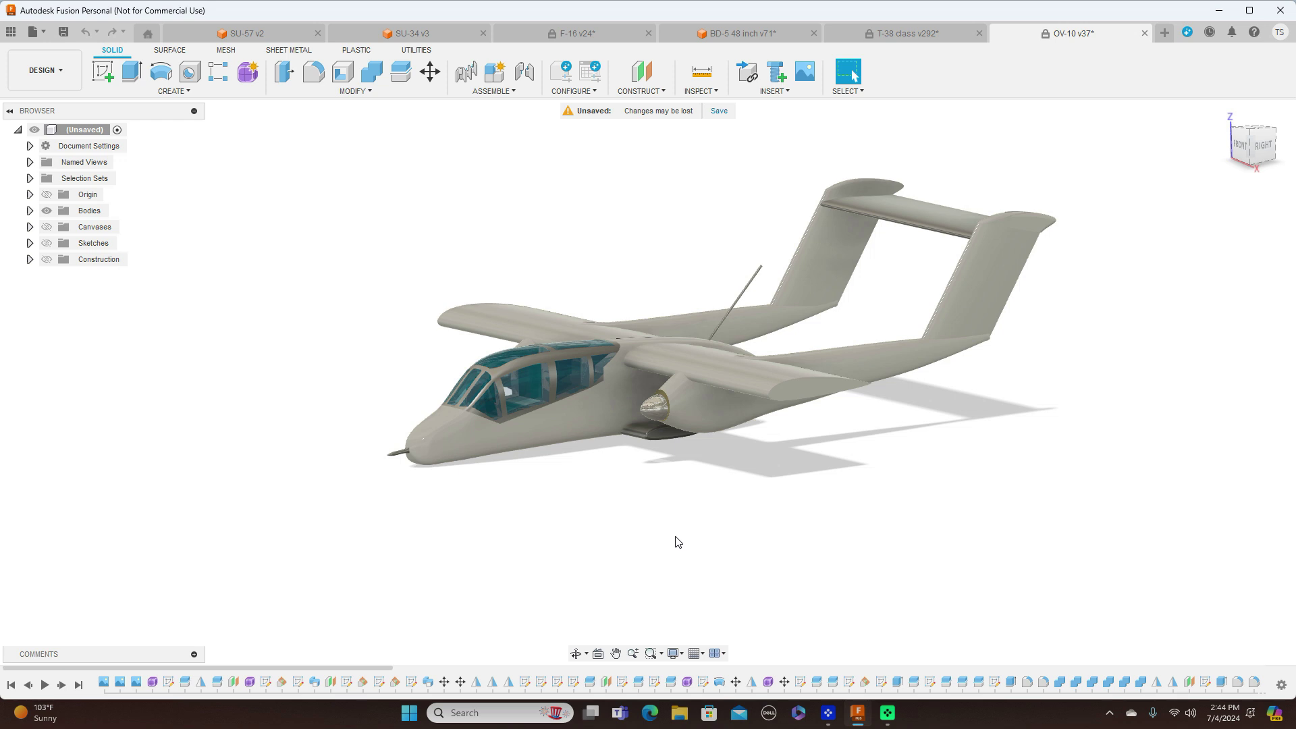
pyautogui.click(1261, 146)
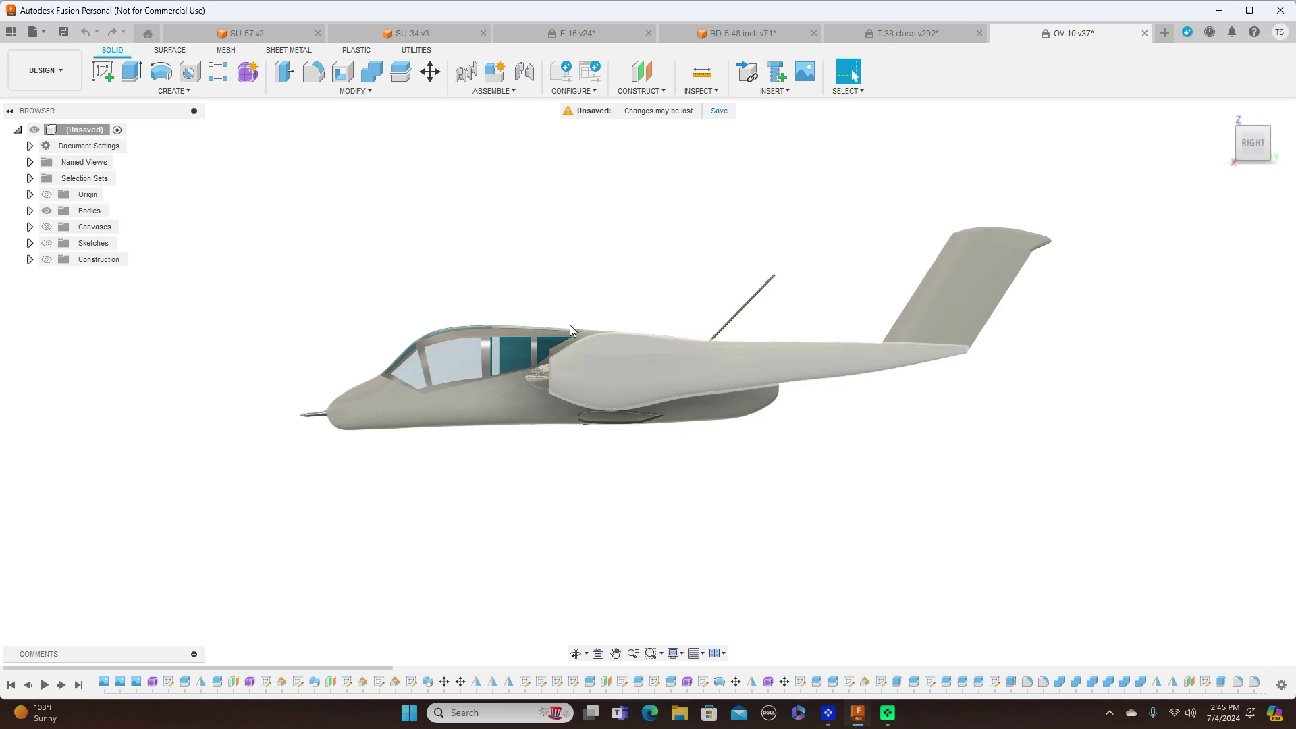
# Switch to the SU-57 design, hide its blueprint canvases and examine the nose and center fuselage sections from the front and side
pyautogui.click(286, 33)
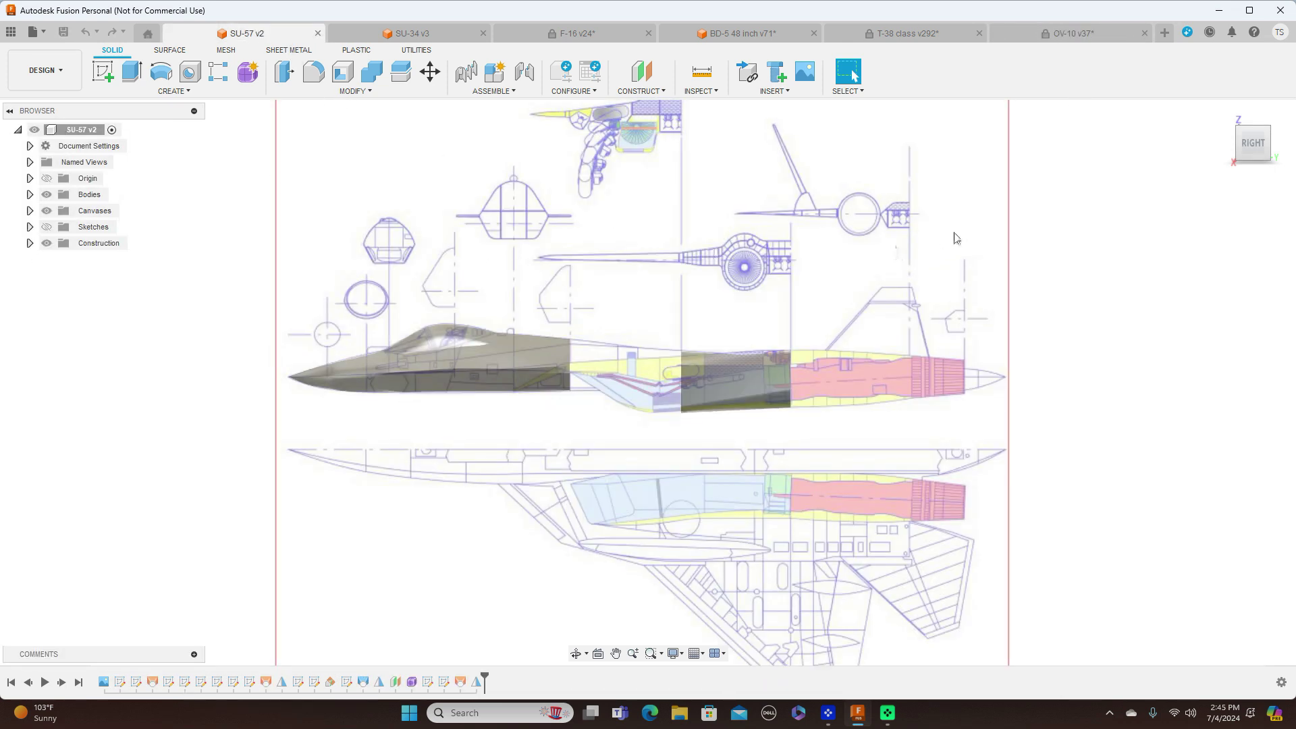
pyautogui.moveTo(1244, 145); pyautogui.dragTo(1286, 161)
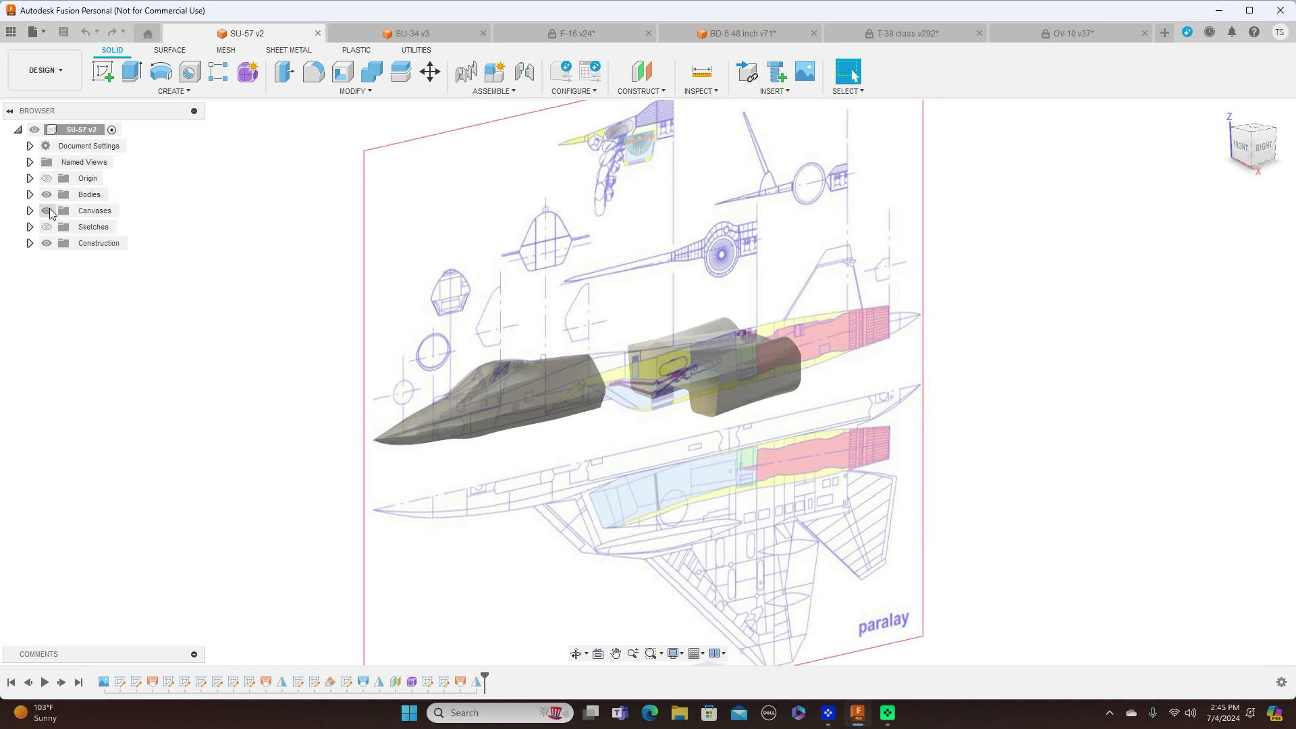
pyautogui.click(47, 211)
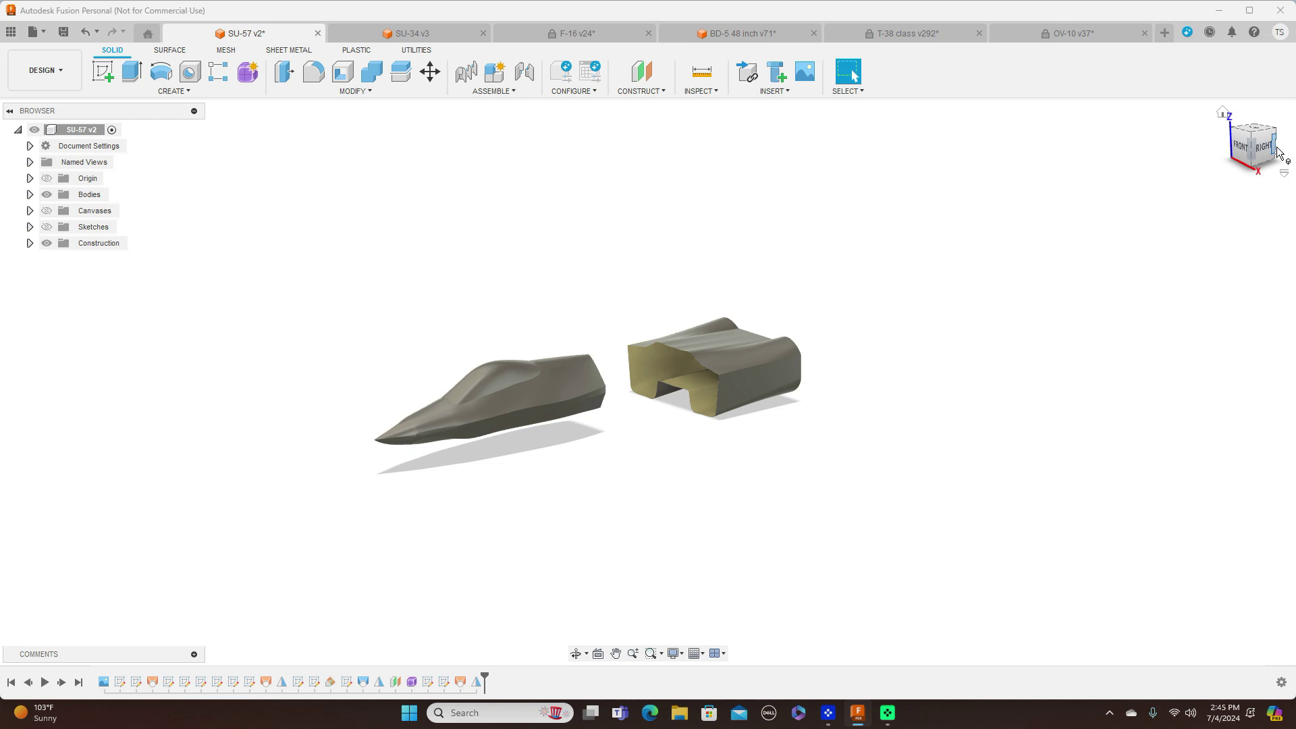
pyautogui.click(1248, 153)
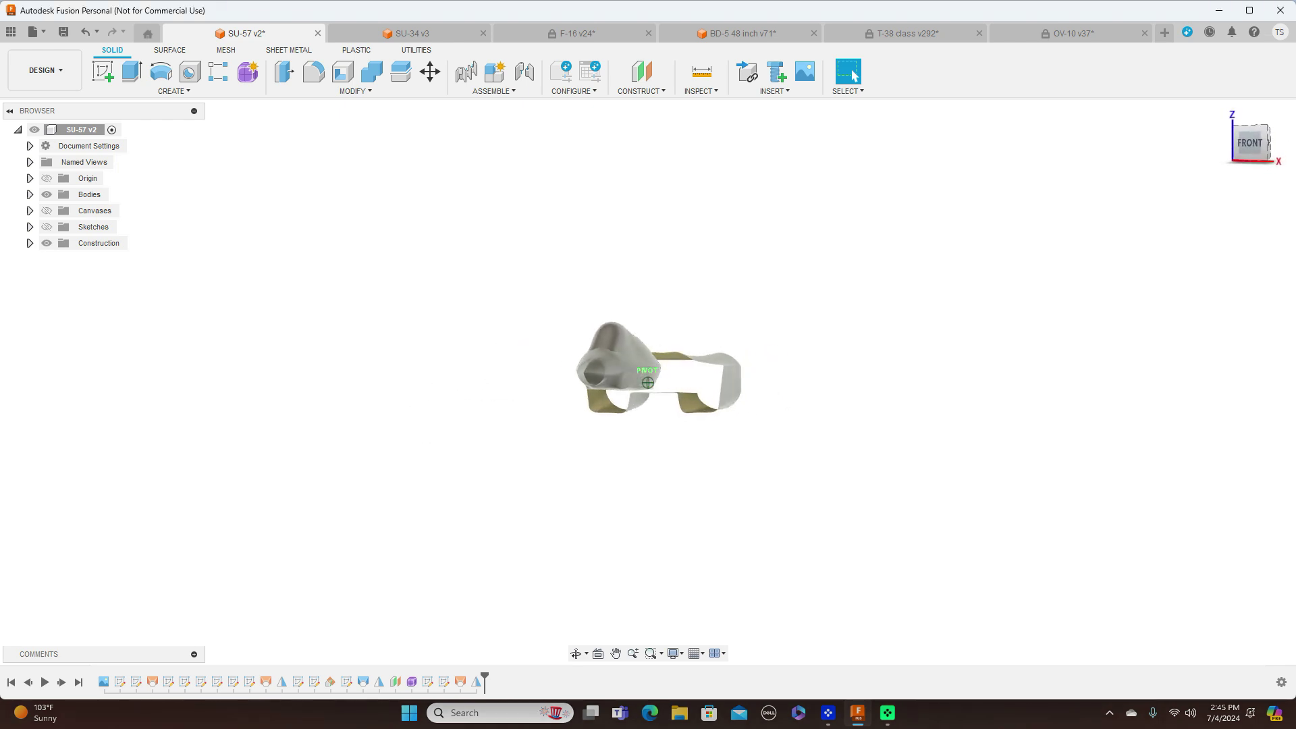
pyautogui.moveTo(790, 383)
pyautogui.keyDown('shift'); pyautogui.mouseDown(button='middle')
pyautogui.moveTo(901, 402)
pyautogui.moveTo(945, 432)
pyautogui.moveTo(1033, 405)
pyautogui.moveTo(1076, 354)
pyautogui.mouseUp(button='middle'); pyautogui.keyUp('shift')
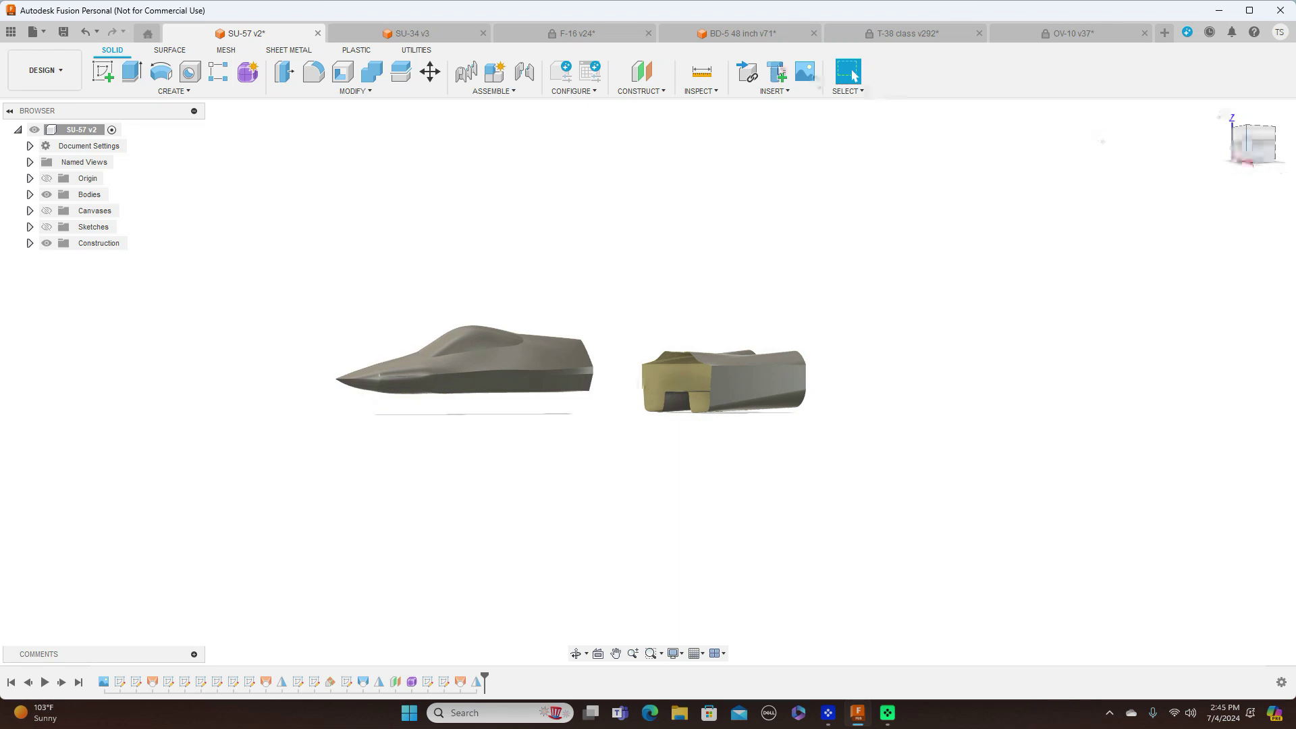
# Switch to the SU-34 design, hide its blueprint canvases and examine the cockpit and rear fuselage surfaces from a raised front angle
pyautogui.click(452, 35)
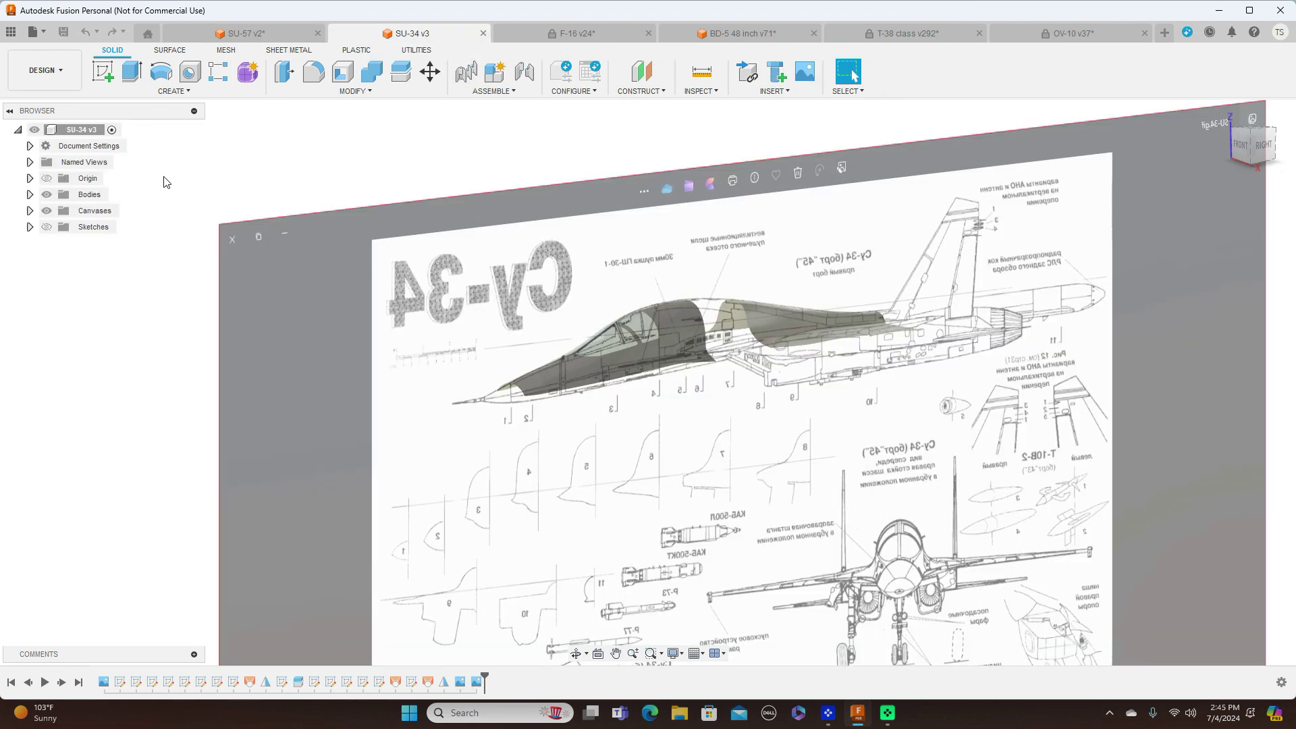
pyautogui.click(46, 211)
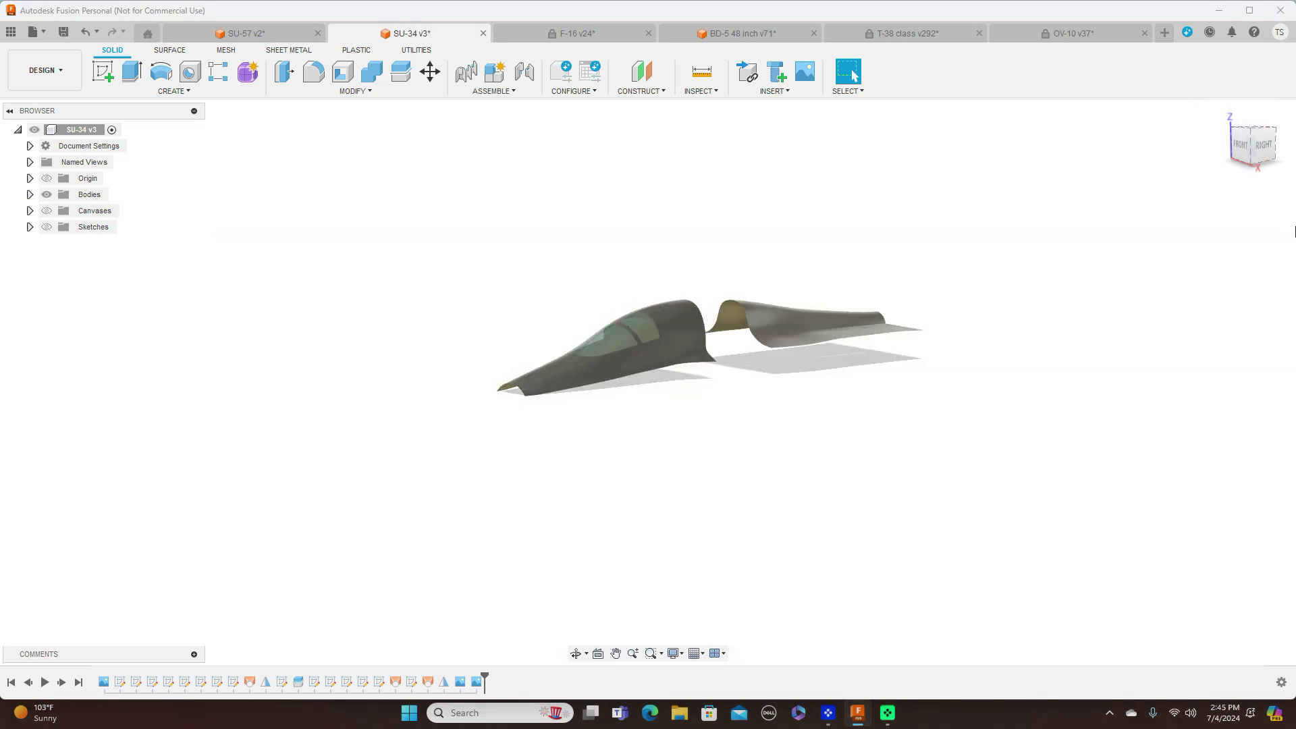
pyautogui.moveTo(1251, 148); pyautogui.dragTo(1295, 144)
pyautogui.moveTo(648, 382)
pyautogui.keyDown('shift'); pyautogui.mouseDown(button='middle')
pyautogui.moveTo(789, 382)
pyautogui.moveTo(587, 382)
pyautogui.moveTo(566, 318)
pyautogui.moveTo(569, 429)
pyautogui.mouseUp(button='middle'); pyautogui.keyUp('shift')
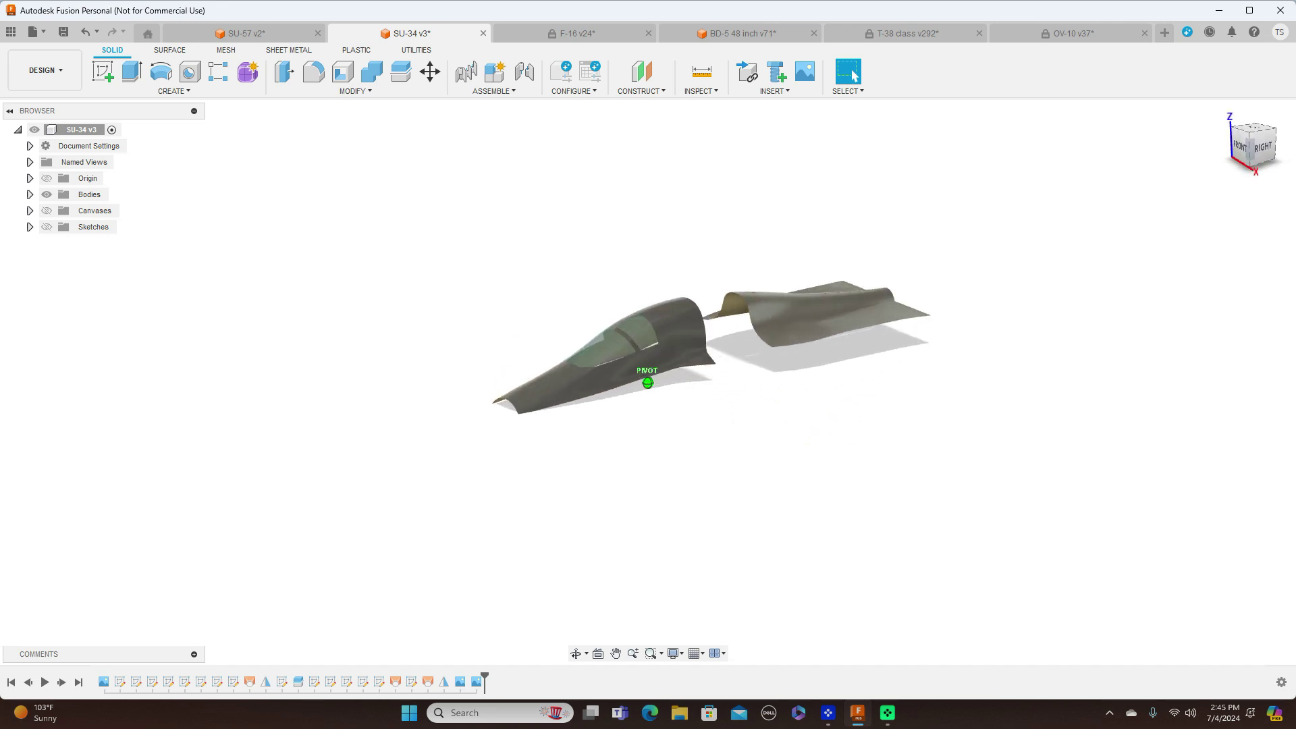
# Switch to the F-16 design and examine its nose, canopy, air intake and tail from the right side and several raised front angles
pyautogui.click(615, 37)
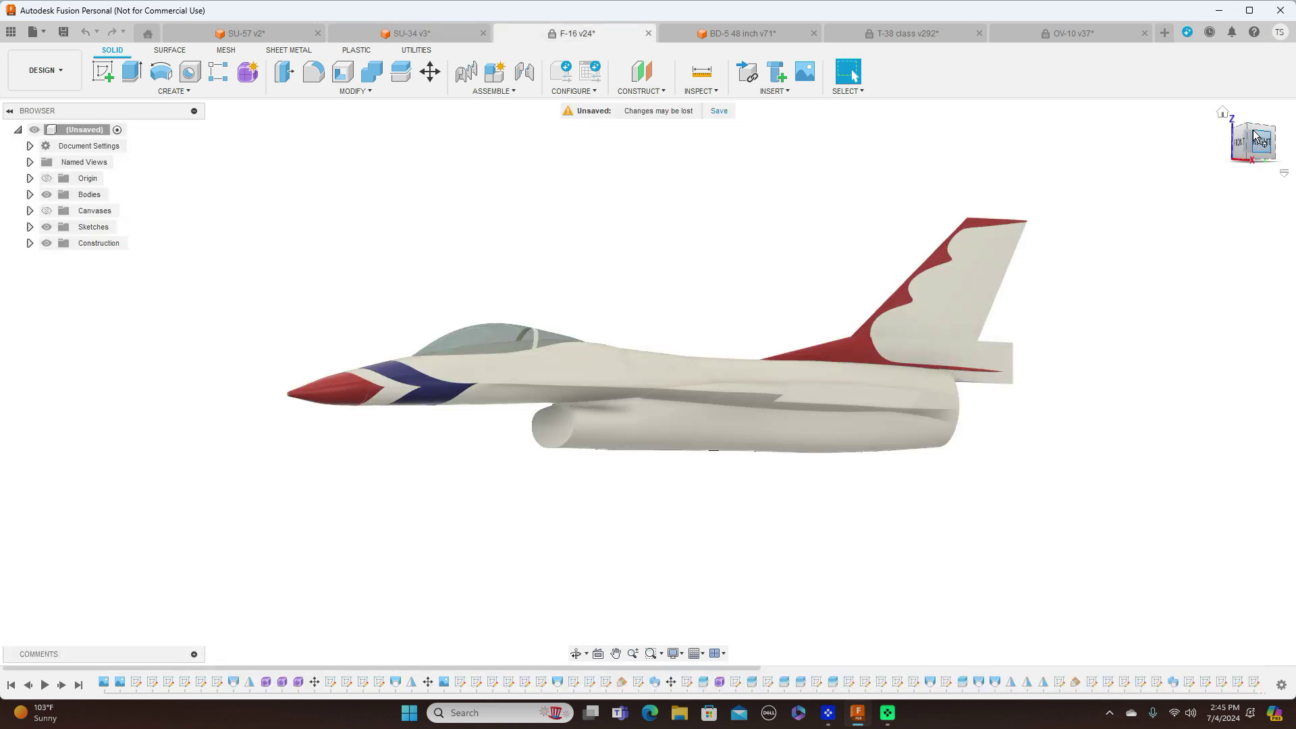
pyautogui.moveTo(1249, 131)
pyautogui.mouseDown()
pyautogui.moveTo(1250, 166)
pyautogui.moveTo(1259, 154)
pyautogui.mouseUp()
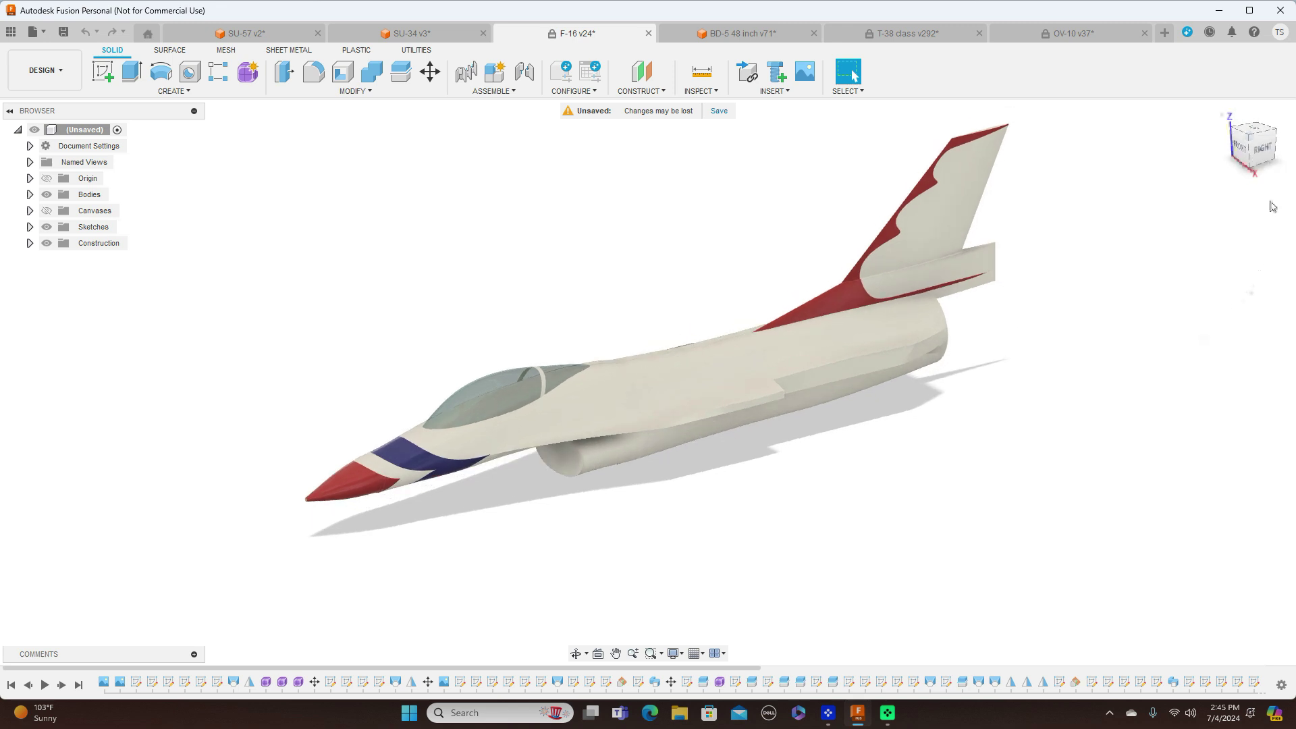
pyautogui.moveTo(1250, 155); pyautogui.dragTo(1264, 154)
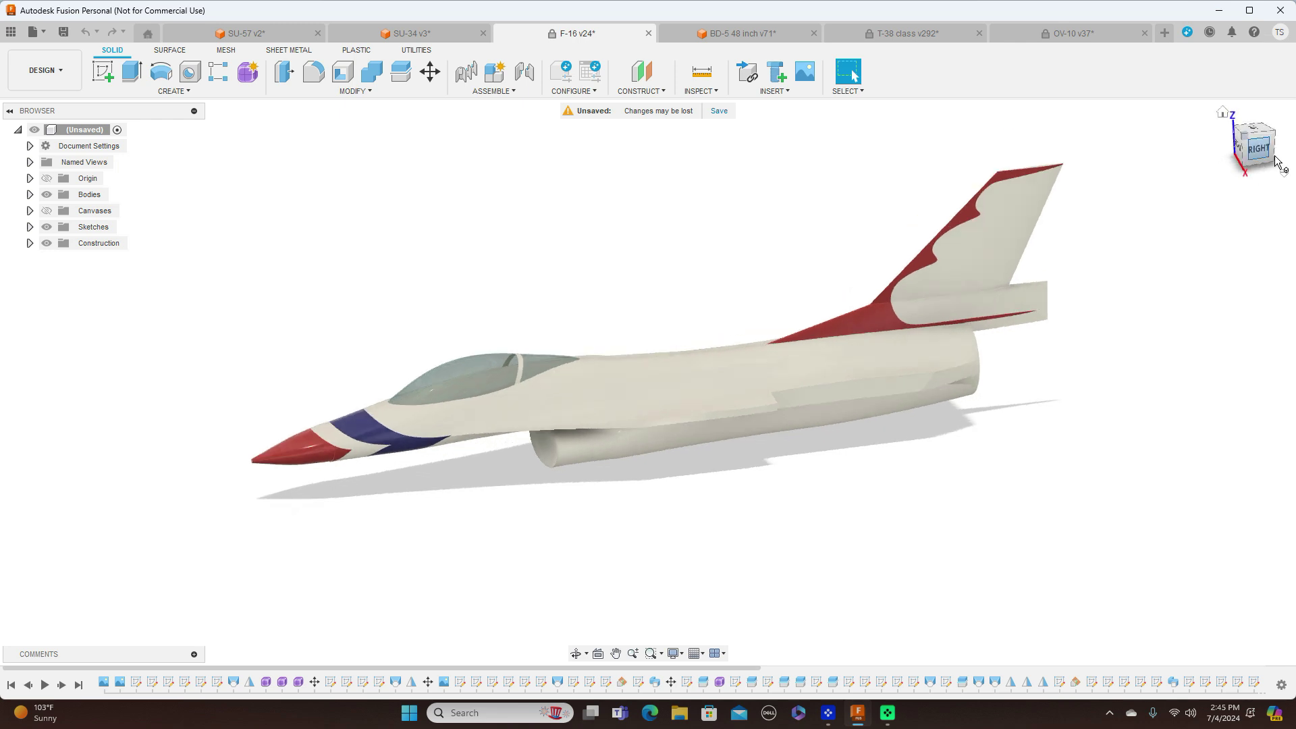
pyautogui.click(1262, 152)
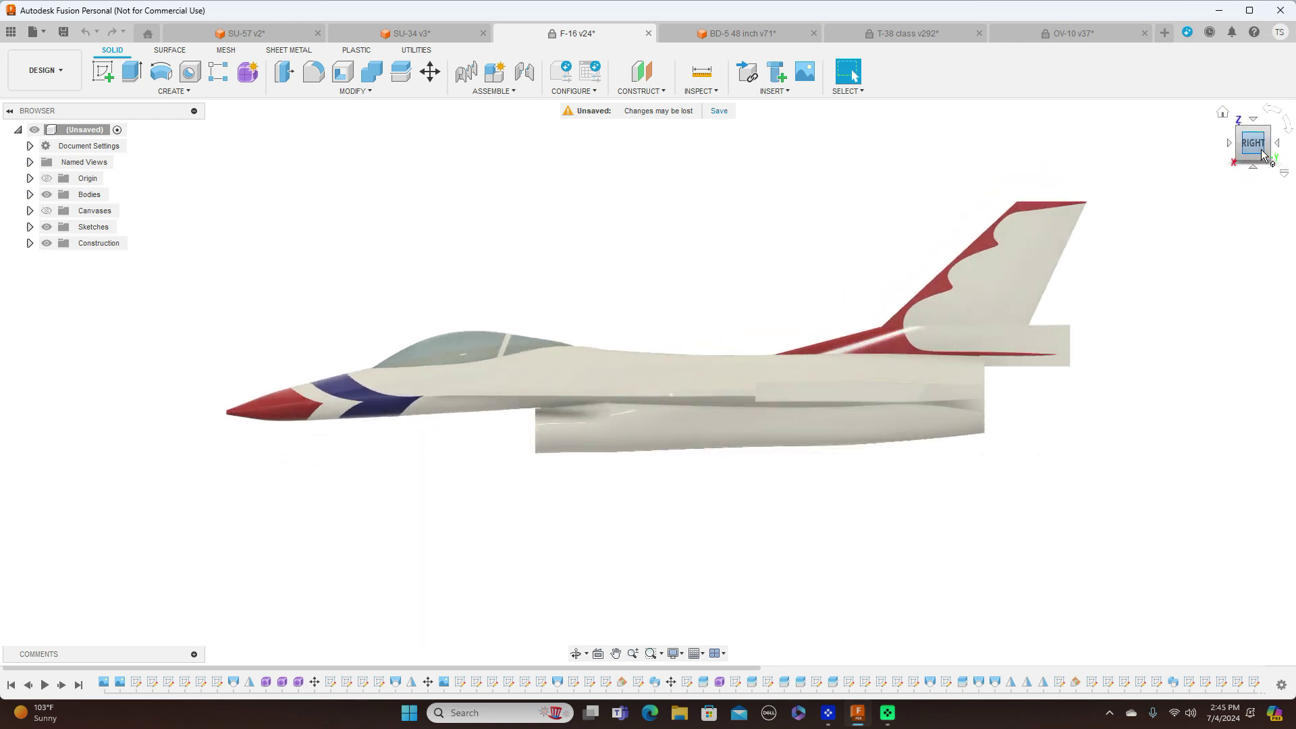
pyautogui.keyDown('shift'); pyautogui.moveTo(648, 380); pyautogui.dragTo(647, 384, button='middle'); pyautogui.keyUp('shift')
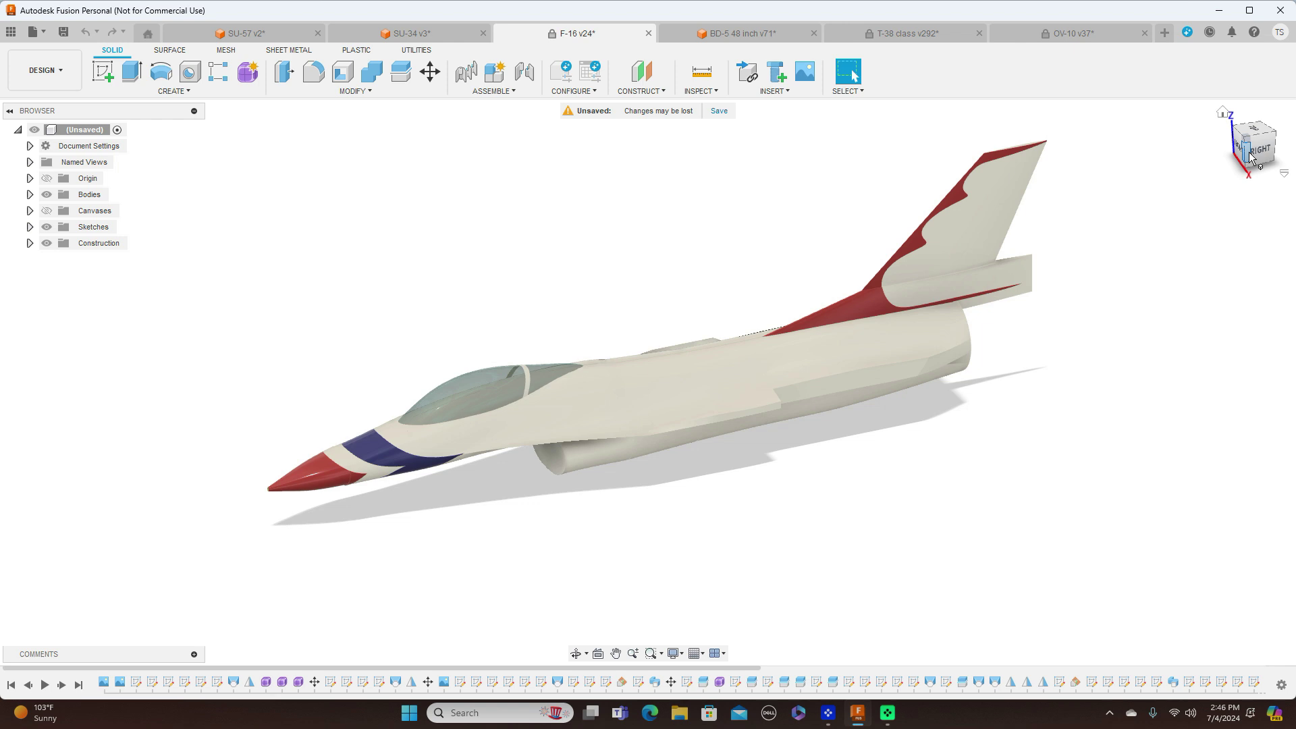
pyautogui.click(1255, 154)
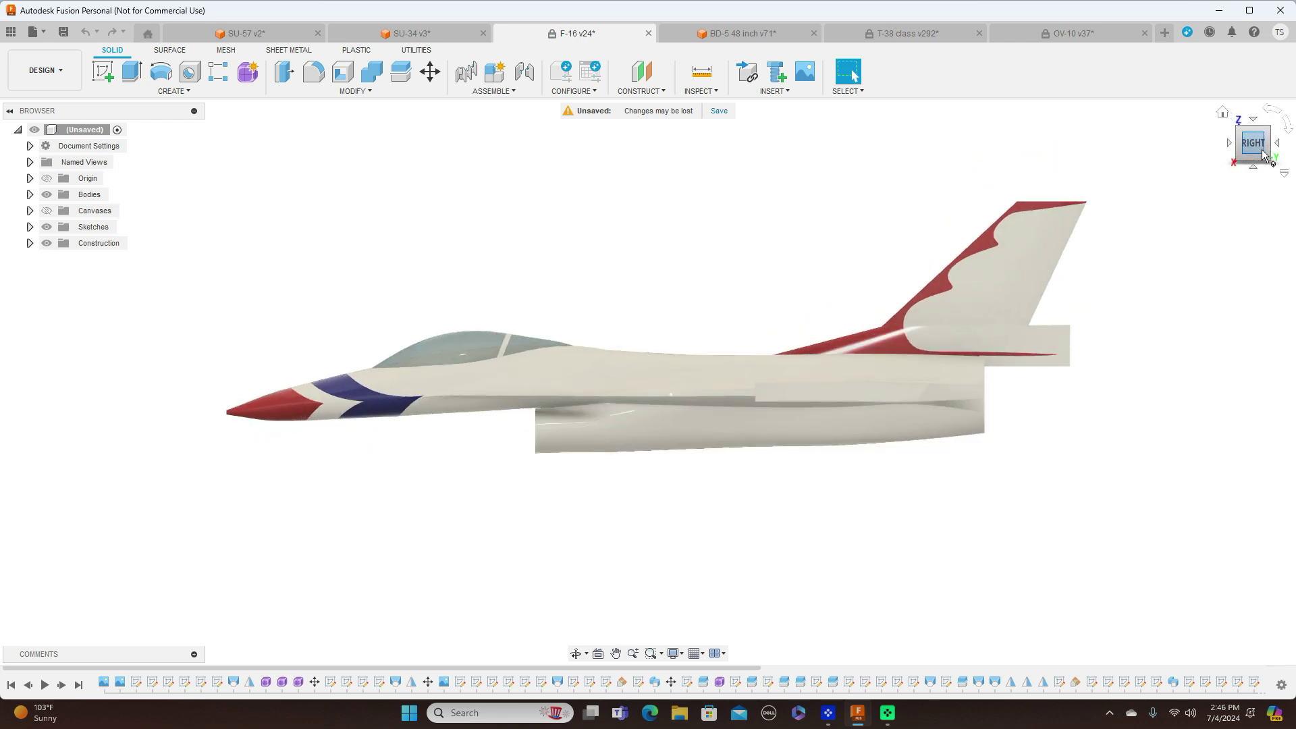
pyautogui.moveTo(1238, 143); pyautogui.dragTo(1266, 157)
pyautogui.keyDown('shift'); pyautogui.moveTo(648, 383); pyautogui.dragTo(648, 382, button='middle'); pyautogui.keyUp('shift')
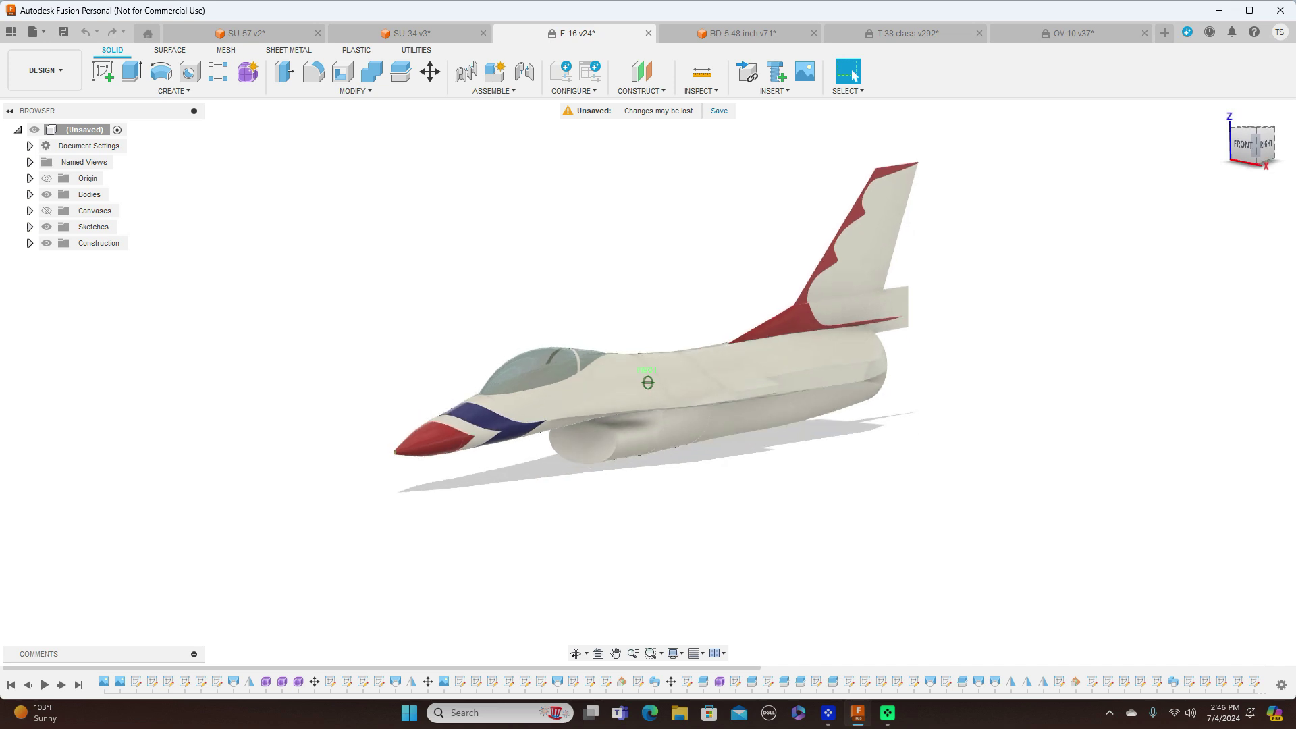
pyautogui.keyDown('shift'); pyautogui.moveTo(648, 382); pyautogui.dragTo(648, 383, button='middle'); pyautogui.keyUp('shift')
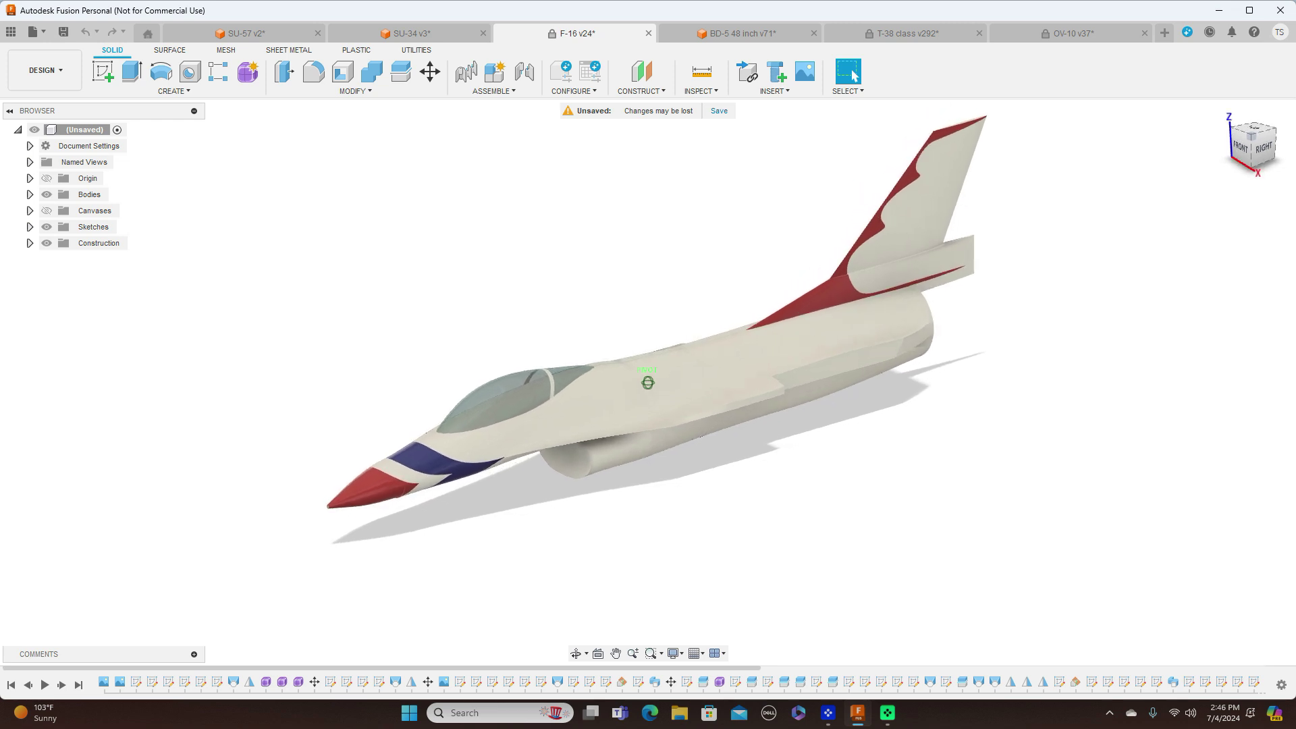